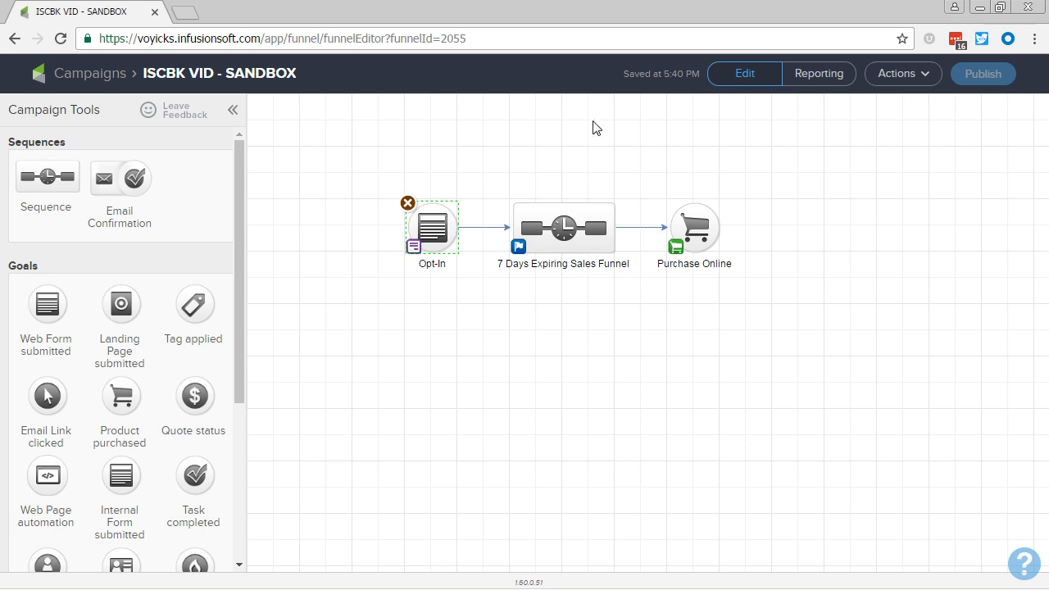
- Open the 7 Days Expiring Sales Funnel sequence from the campaign canvas
{"action": "left_click", "coordinate": [572, 241]}
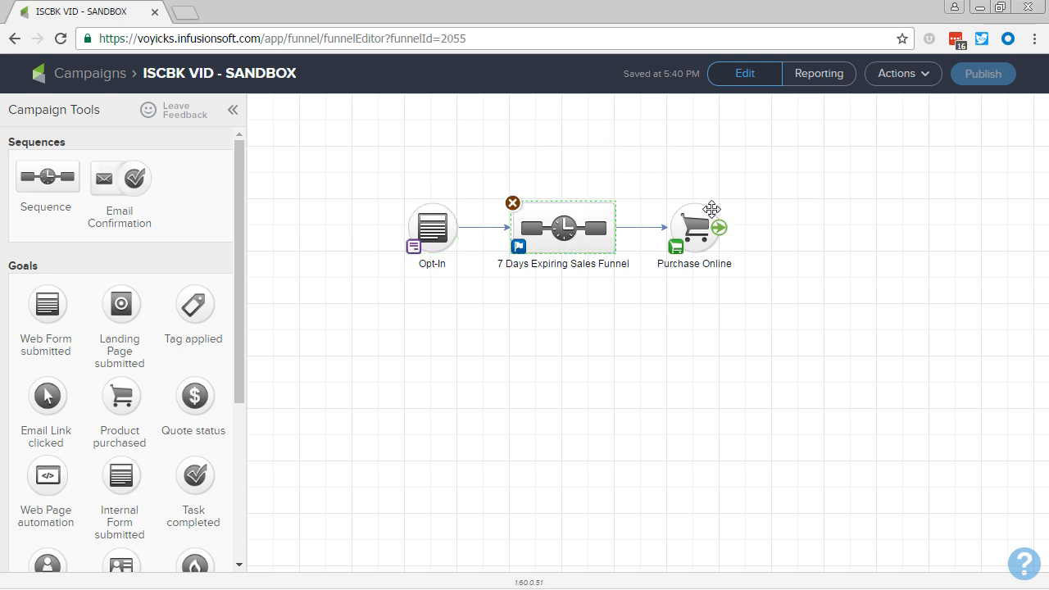
{"action": "left_click", "coordinate": [713, 225]}
{"action": "left_click", "coordinate": [596, 298]}
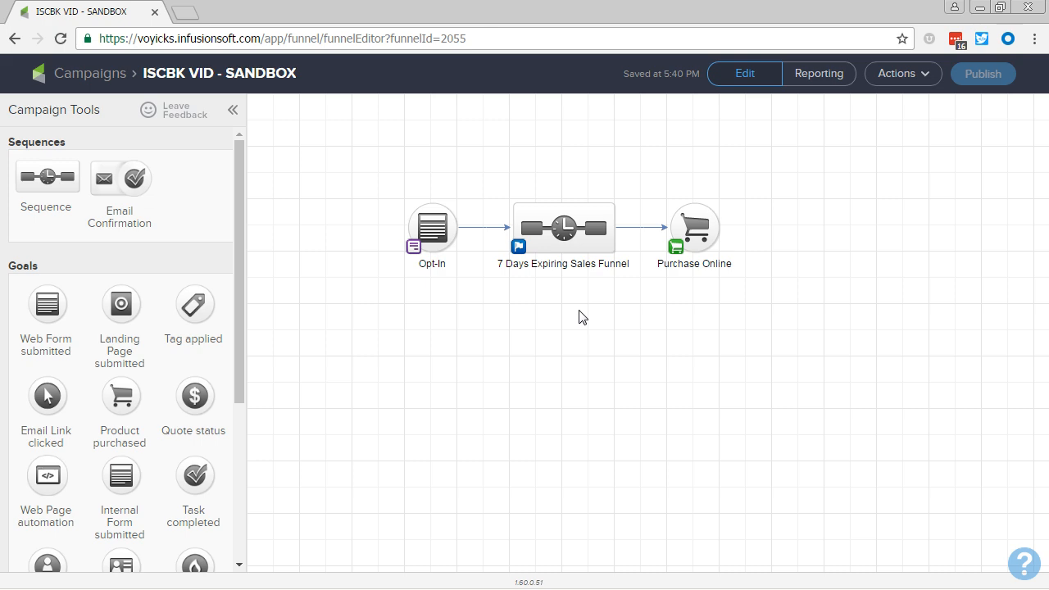
{"action": "mouse_move", "coordinate": [689, 241]}
{"action": "mouse_move", "coordinate": [554, 251]}
{"action": "double_click", "coordinate": [563, 242]}
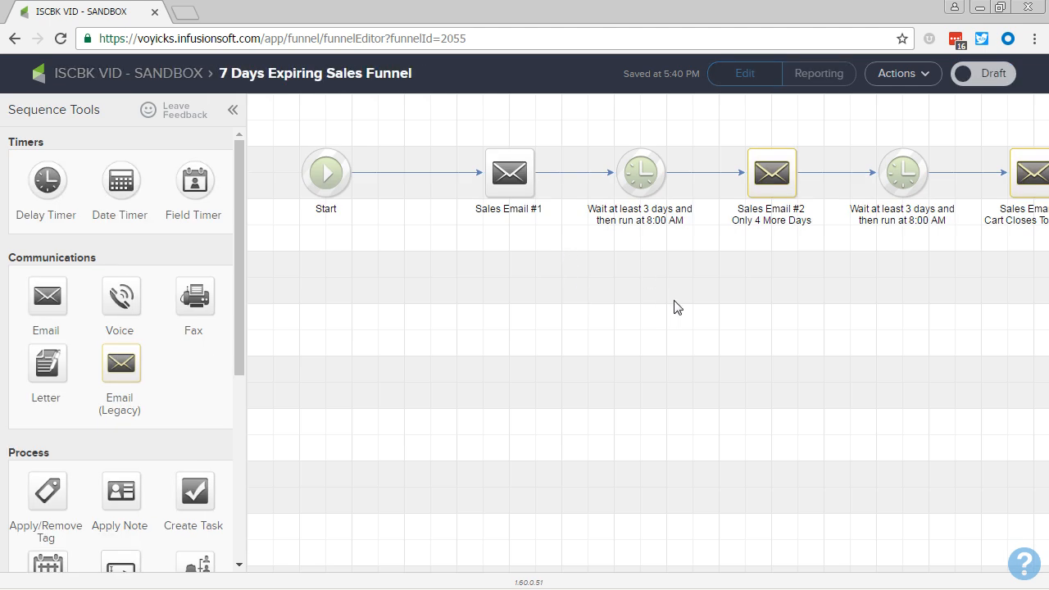
- Open Sales Email #1 in the email editor
{"action": "left_click", "coordinate": [233, 111]}
{"action": "left_click_drag", "start_coordinate": [428, 302], "coordinate": [426, 344]}
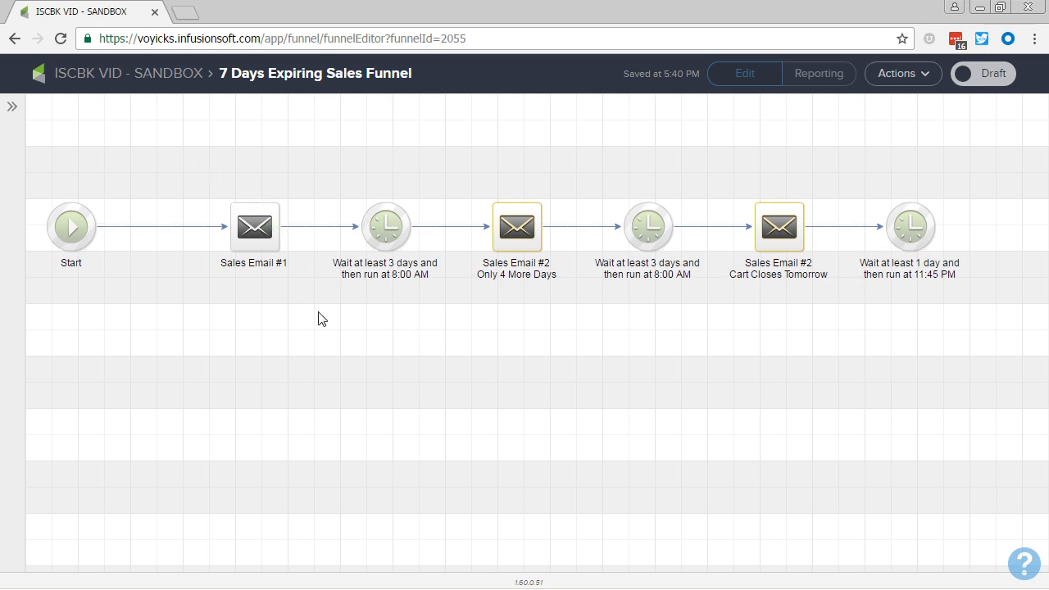
{"action": "mouse_move", "coordinate": [536, 245]}
{"action": "mouse_move", "coordinate": [779, 218]}
{"action": "double_click", "coordinate": [264, 244]}
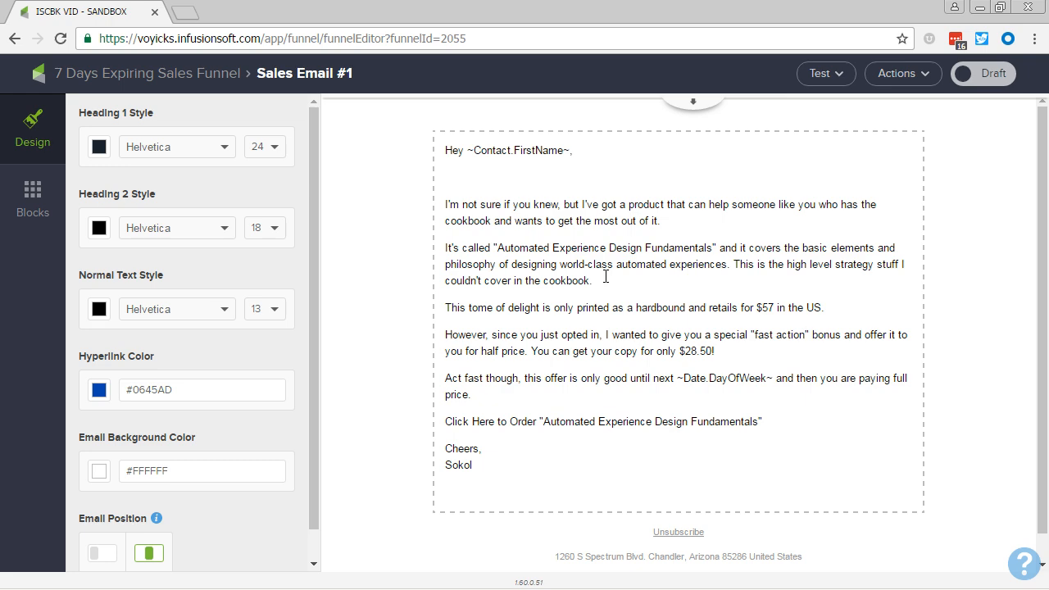
- Add a new line after the signature and insert the custom contact field merge code Auto Launch Cart URL there
{"action": "left_click", "coordinate": [579, 466]}
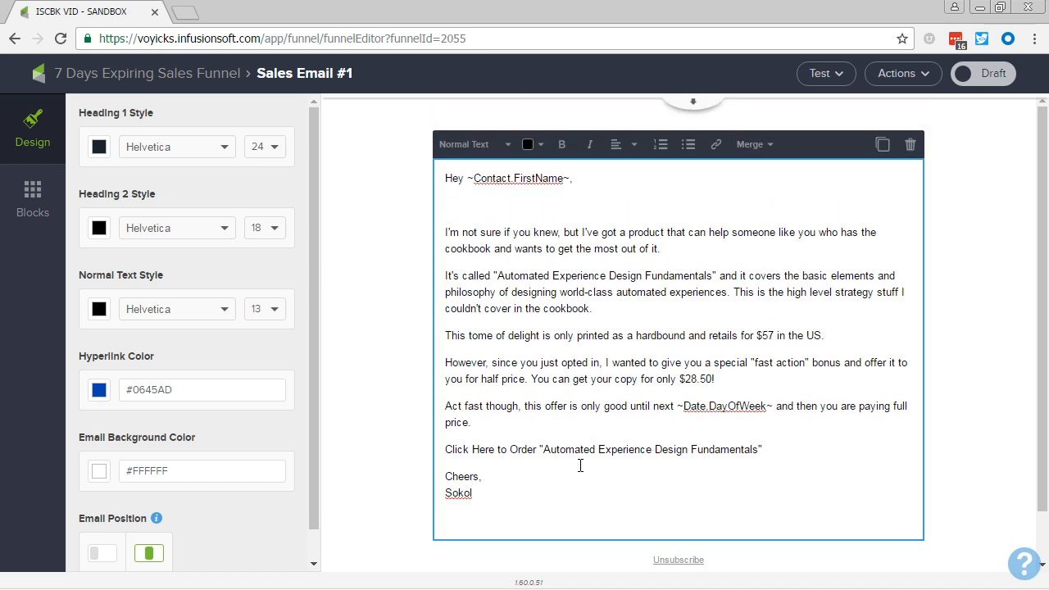
{"action": "key", "text": "Return"}
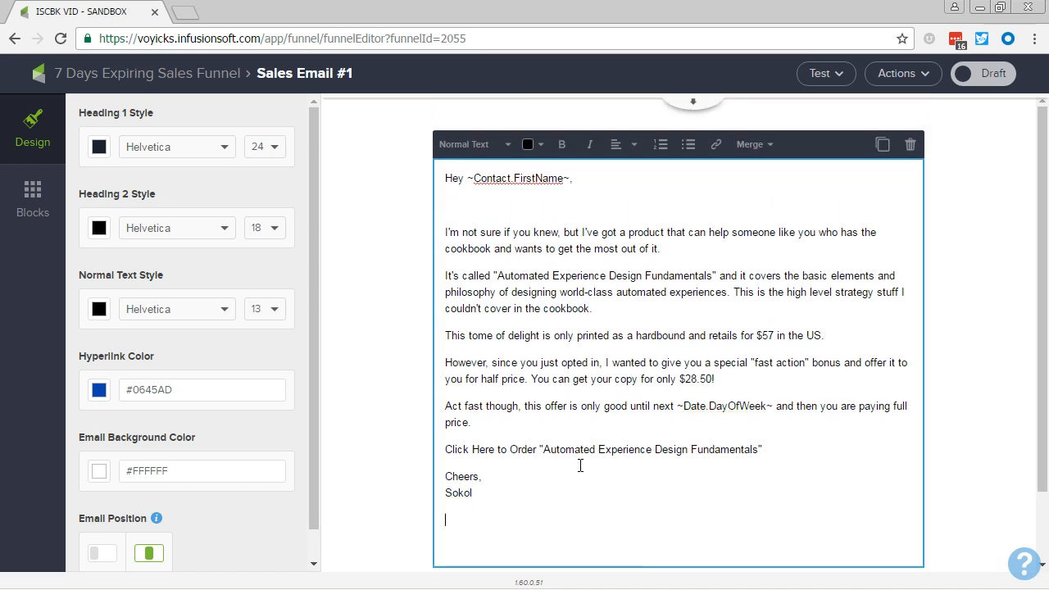
{"action": "left_click", "coordinate": [754, 150]}
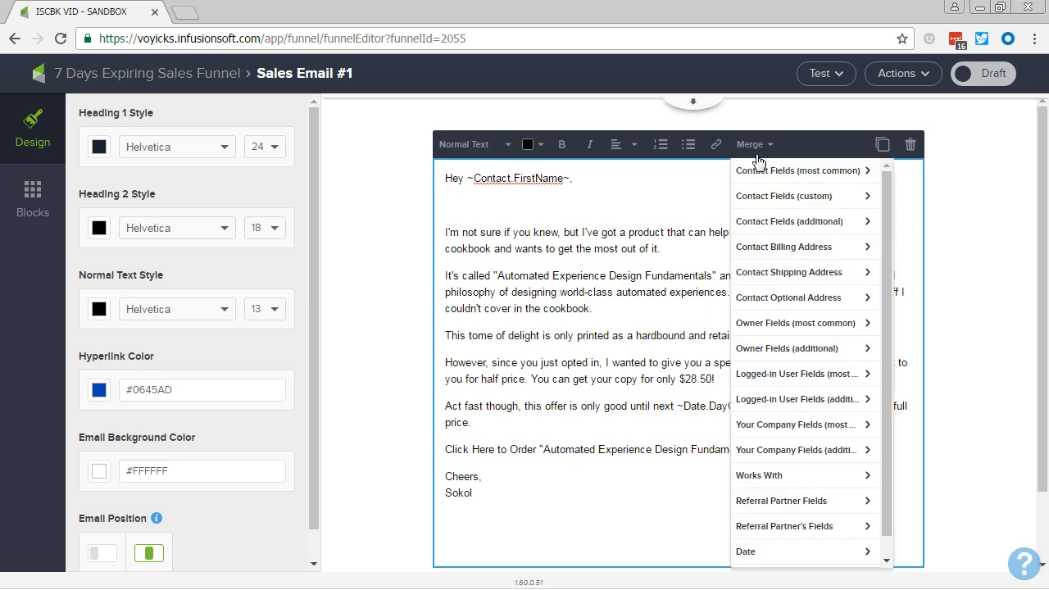
{"action": "left_click", "coordinate": [768, 200]}
{"action": "scroll", "coordinate": [787, 328], "scroll_direction": "down", "scroll_amount": 10}
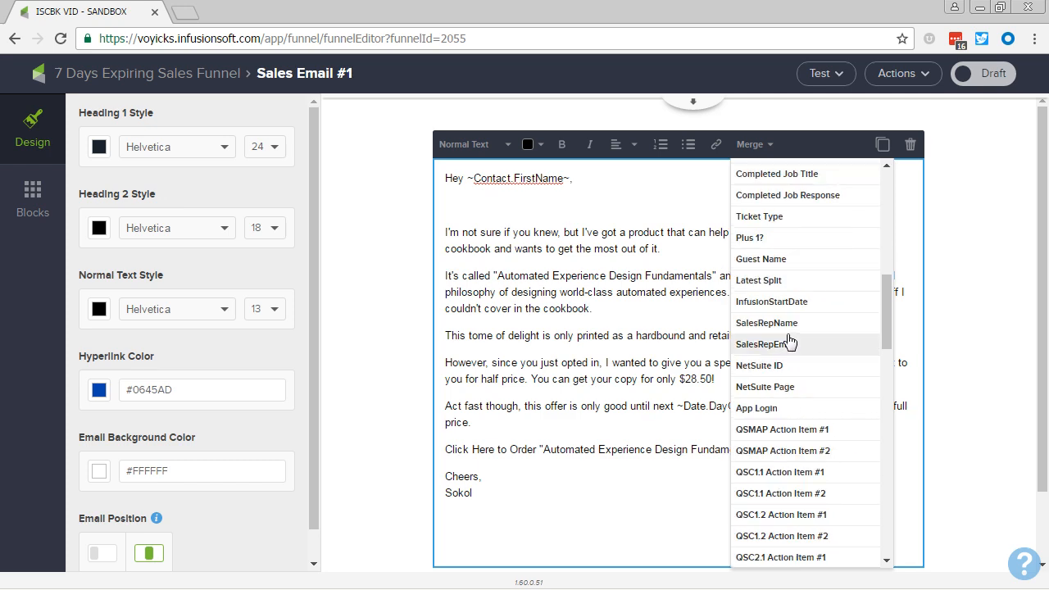
{"action": "scroll", "coordinate": [787, 344], "scroll_direction": "down", "scroll_amount": 20}
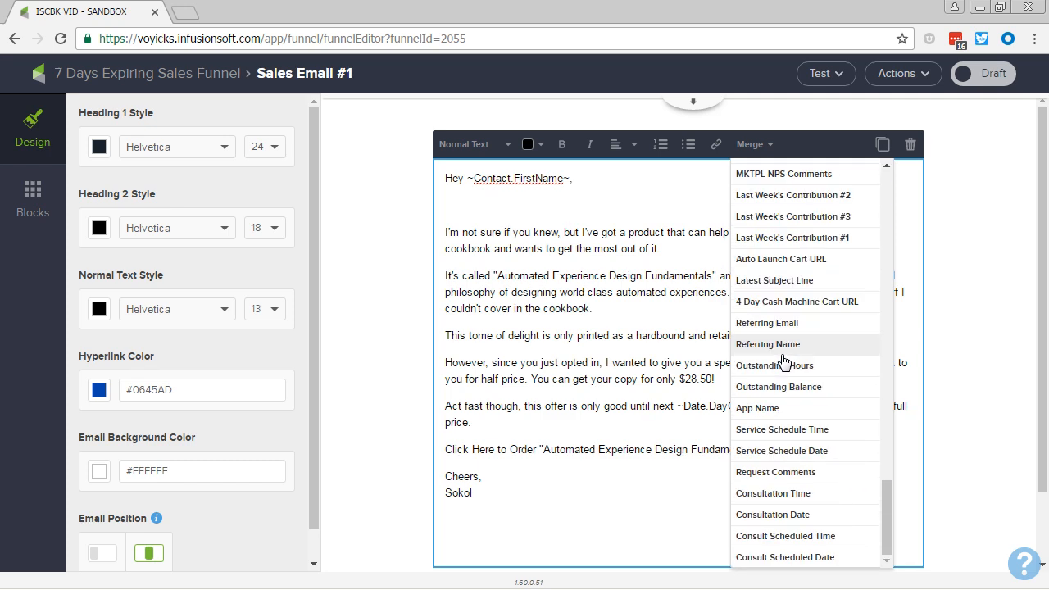
{"action": "scroll", "coordinate": [784, 360], "scroll_direction": "down", "scroll_amount": 2}
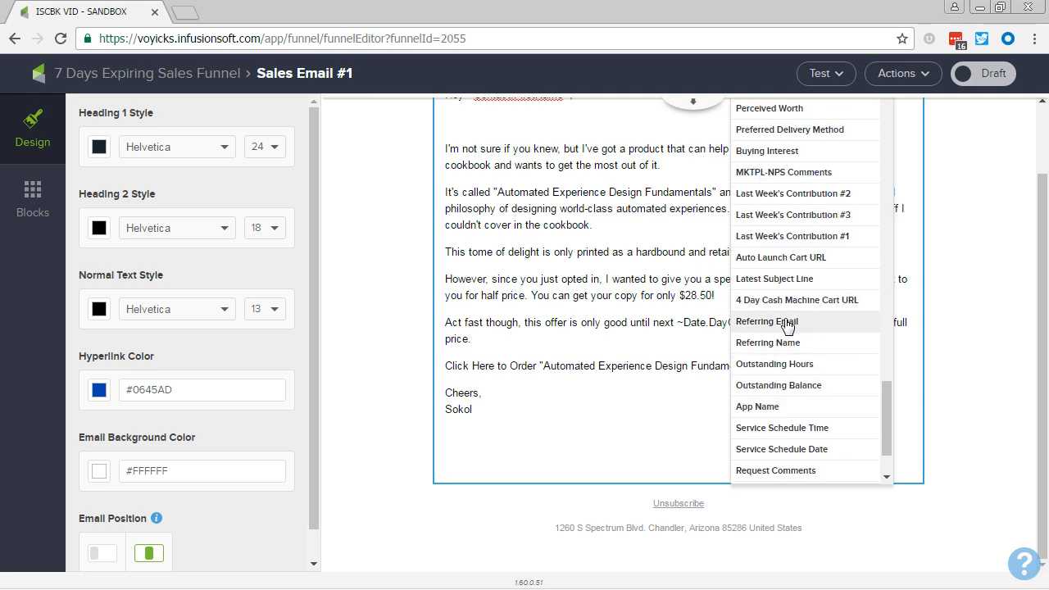
{"action": "scroll", "coordinate": [787, 328], "scroll_direction": "up", "scroll_amount": 5}
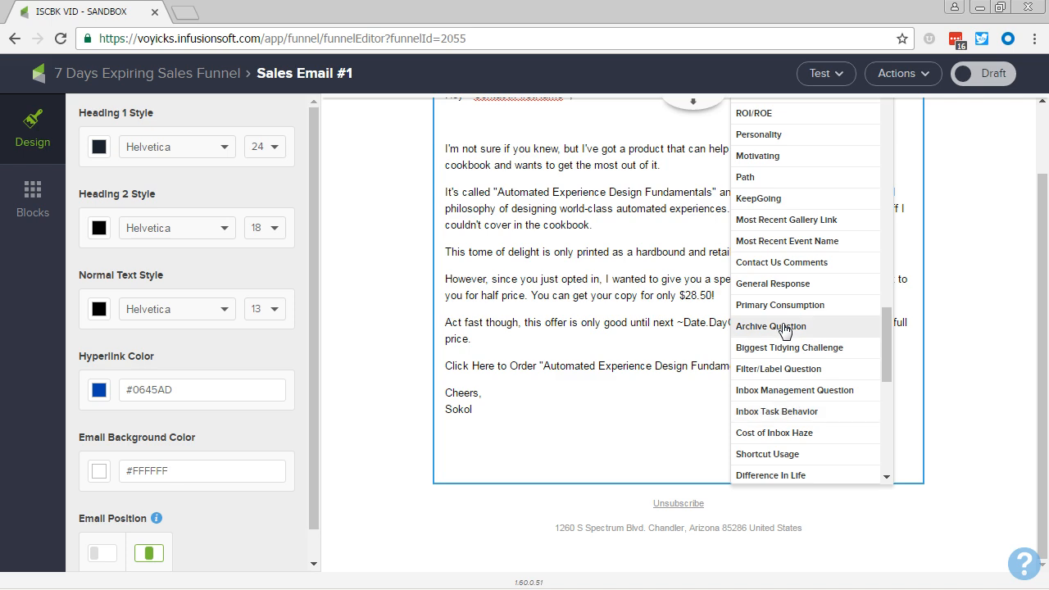
{"action": "scroll", "coordinate": [784, 336], "scroll_direction": "up", "scroll_amount": 10}
{"action": "scroll", "coordinate": [782, 348], "scroll_direction": "up", "scroll_amount": 3}
{"action": "scroll", "coordinate": [784, 347], "scroll_direction": "up", "scroll_amount": 6}
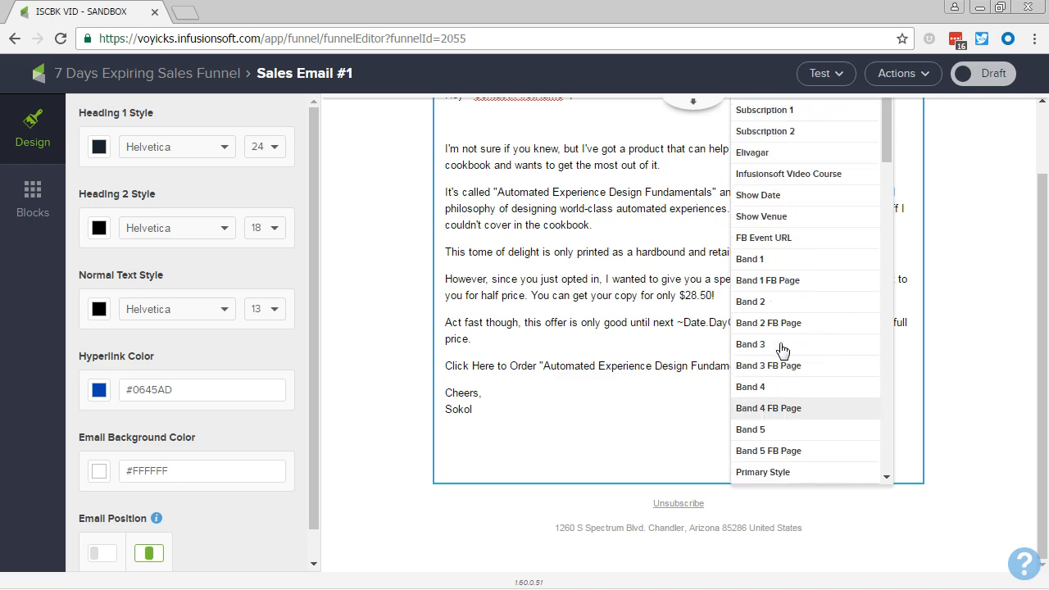
{"action": "scroll", "coordinate": [782, 223], "scroll_direction": "down", "scroll_amount": 4}
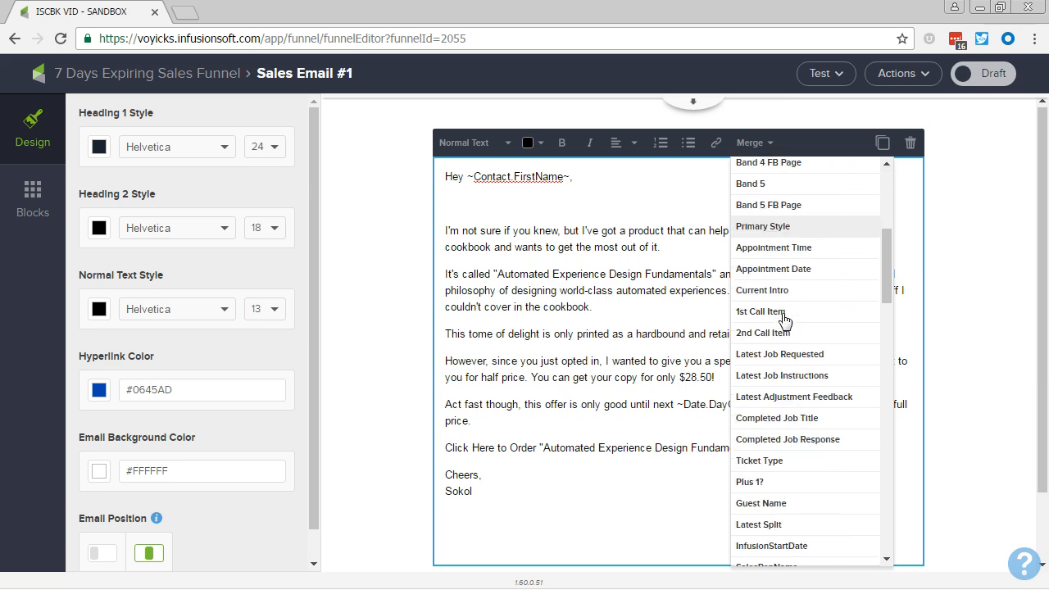
{"action": "scroll", "coordinate": [783, 328], "scroll_direction": "down", "scroll_amount": 5}
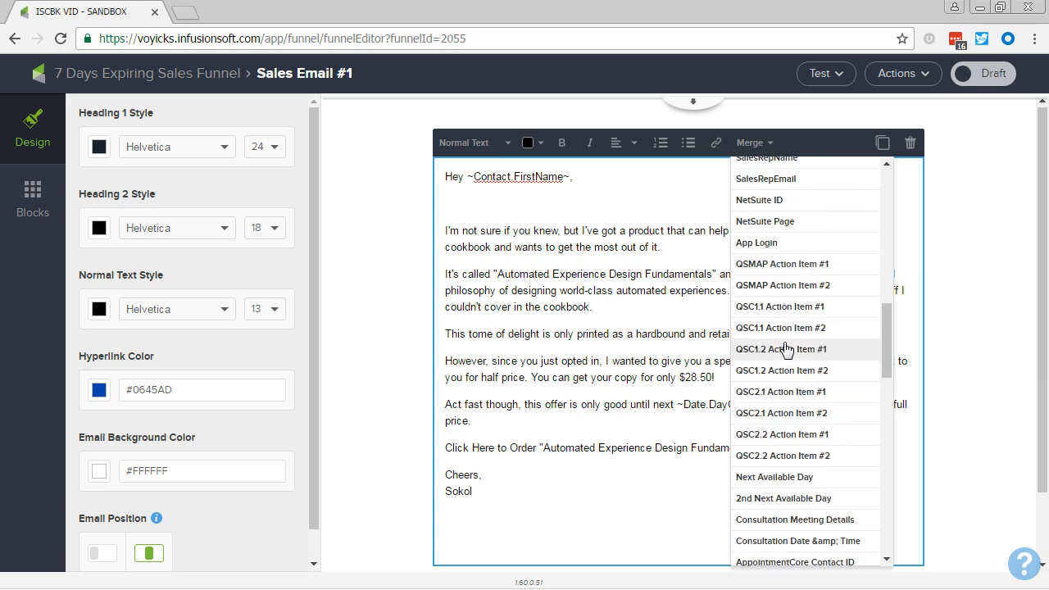
{"action": "scroll", "coordinate": [787, 348], "scroll_direction": "down", "scroll_amount": 3}
{"action": "scroll", "coordinate": [784, 361], "scroll_direction": "down", "scroll_amount": 4}
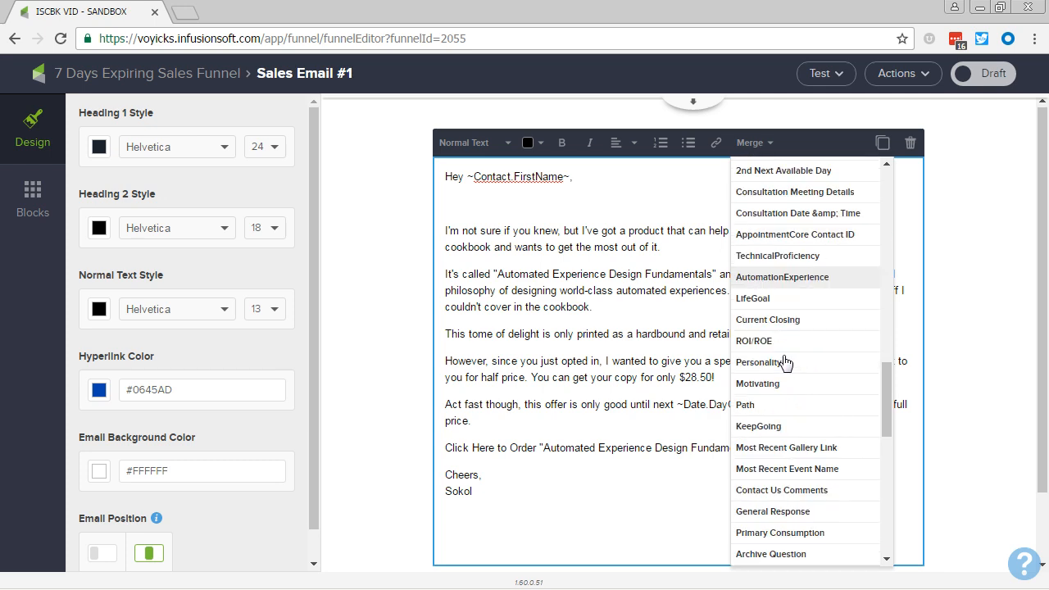
{"action": "scroll", "coordinate": [785, 370], "scroll_direction": "down", "scroll_amount": 10}
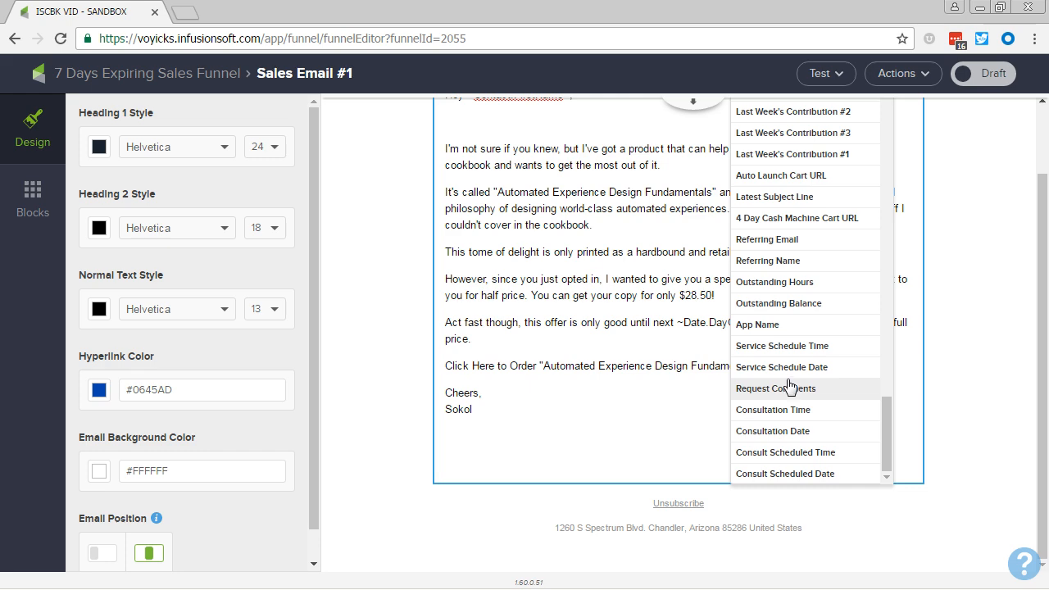
{"action": "left_click", "coordinate": [794, 176]}
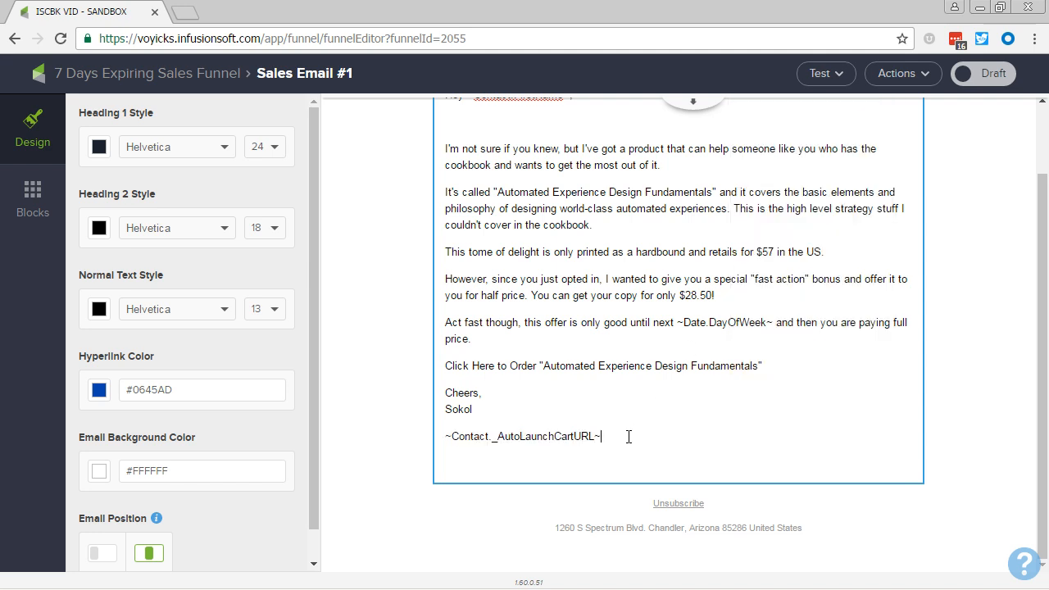
- Select and copy the ~Contact._AutoLaunchCartURL~ merge code
{"action": "left_click_drag", "start_coordinate": [629, 436], "coordinate": [433, 429]}
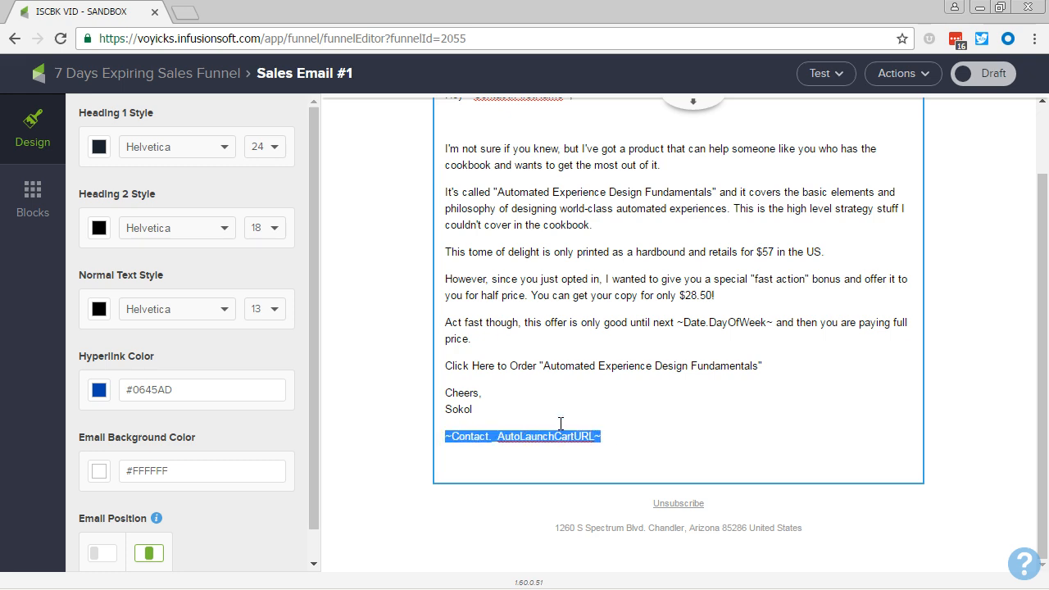
{"action": "left_click", "coordinate": [606, 433]}
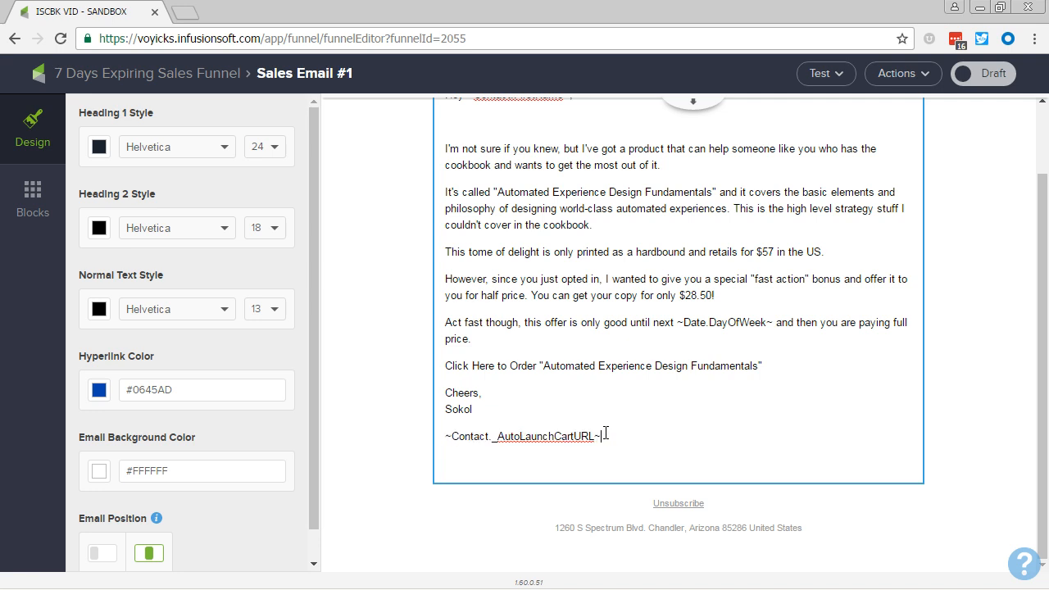
{"action": "left_click_drag", "start_coordinate": [608, 437], "coordinate": [437, 436]}
{"action": "key", "text": "ctrl+c"}
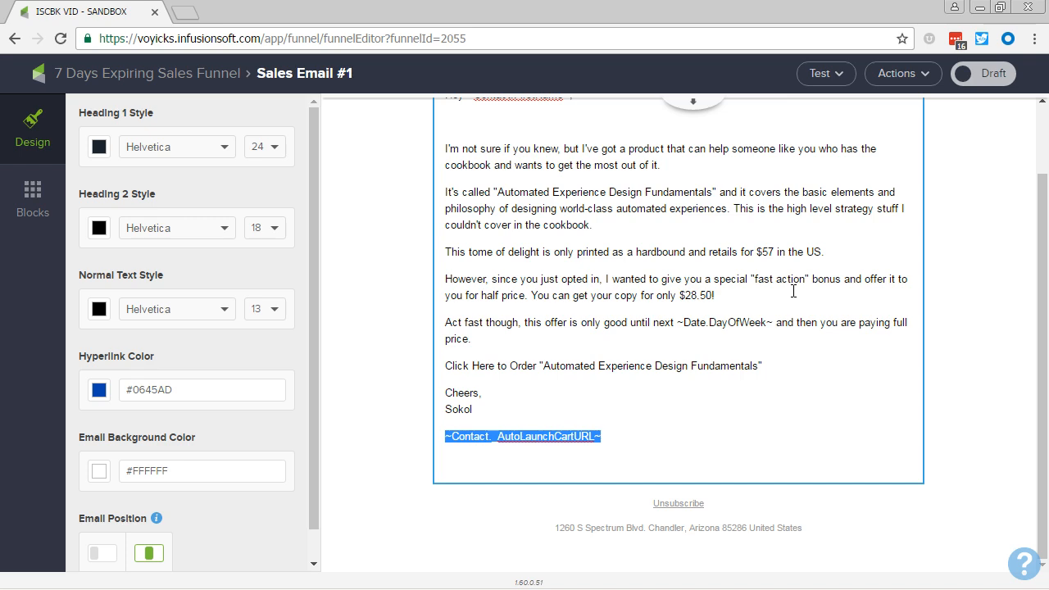
- Link the "Click Here to Order" line to the pasted ~Contact._AutoLaunchCartURL~ URL
{"action": "left_click_drag", "start_coordinate": [763, 366], "coordinate": [402, 356]}
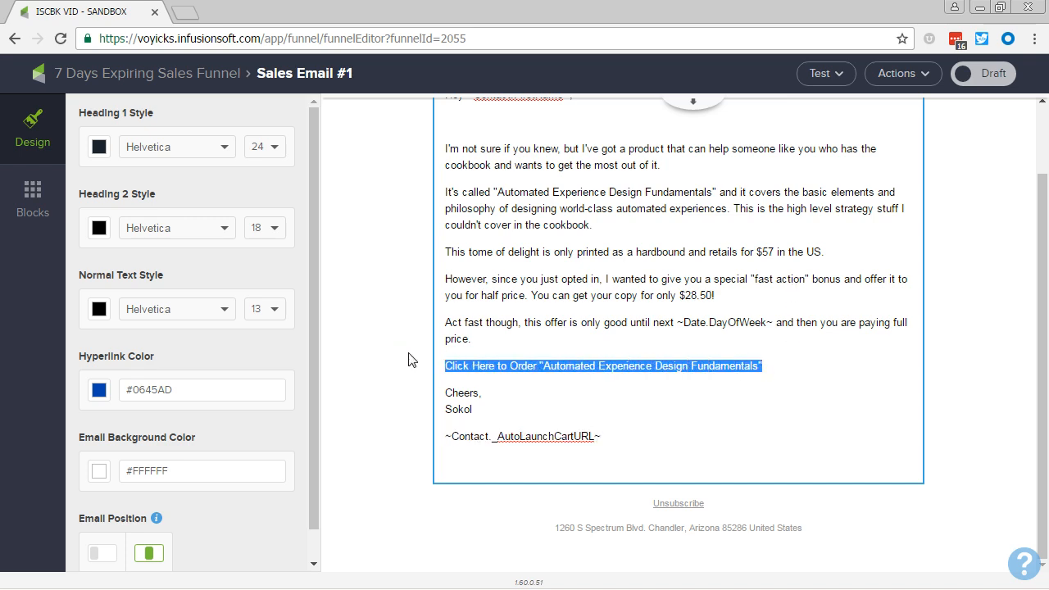
{"action": "scroll", "coordinate": [849, 398], "scroll_direction": "up", "scroll_amount": 1}
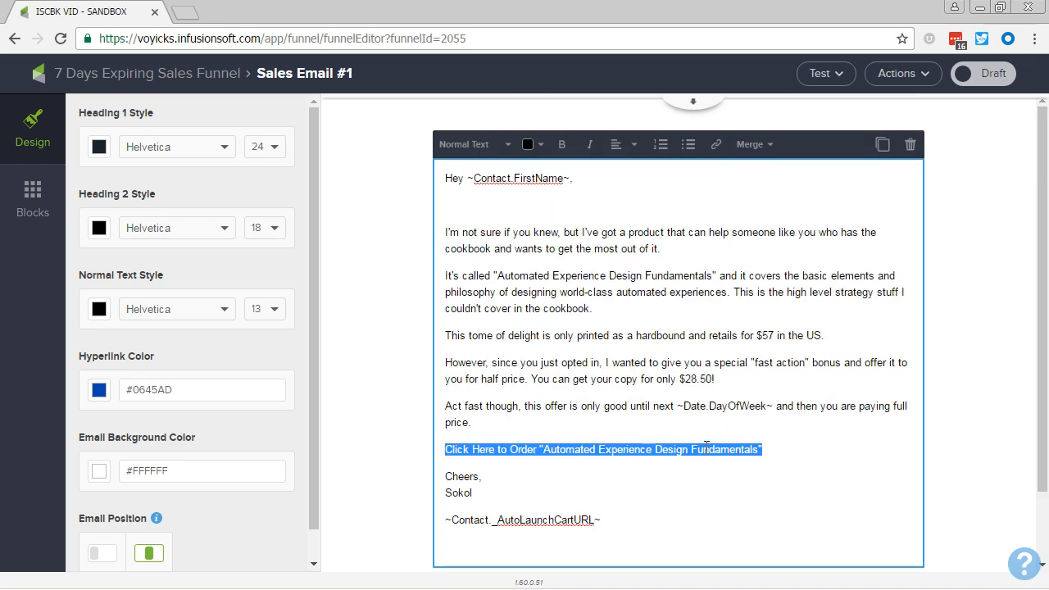
{"action": "left_click", "coordinate": [716, 145]}
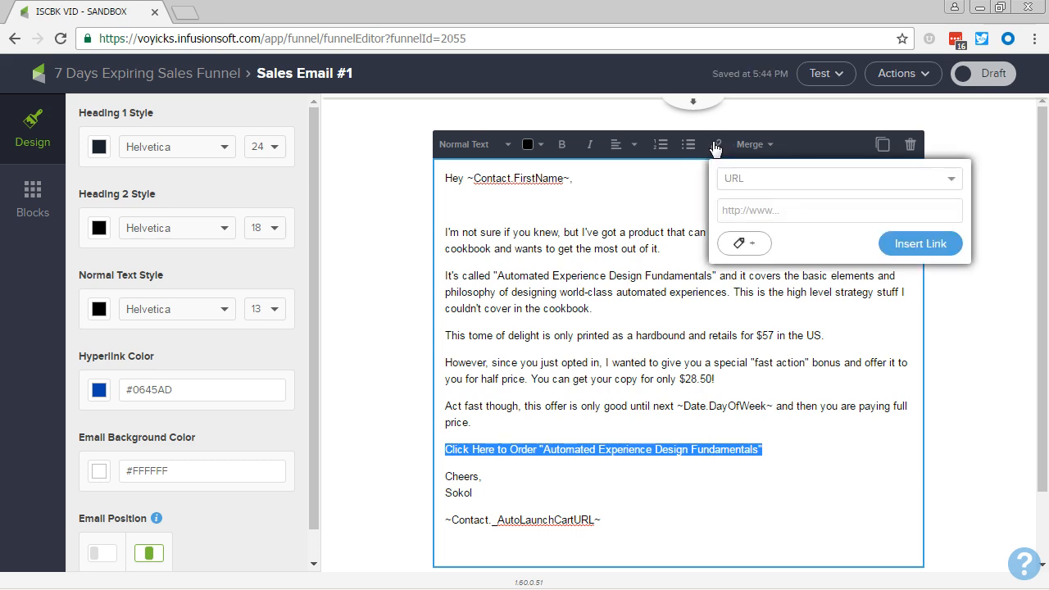
{"action": "left_click", "coordinate": [766, 213]}
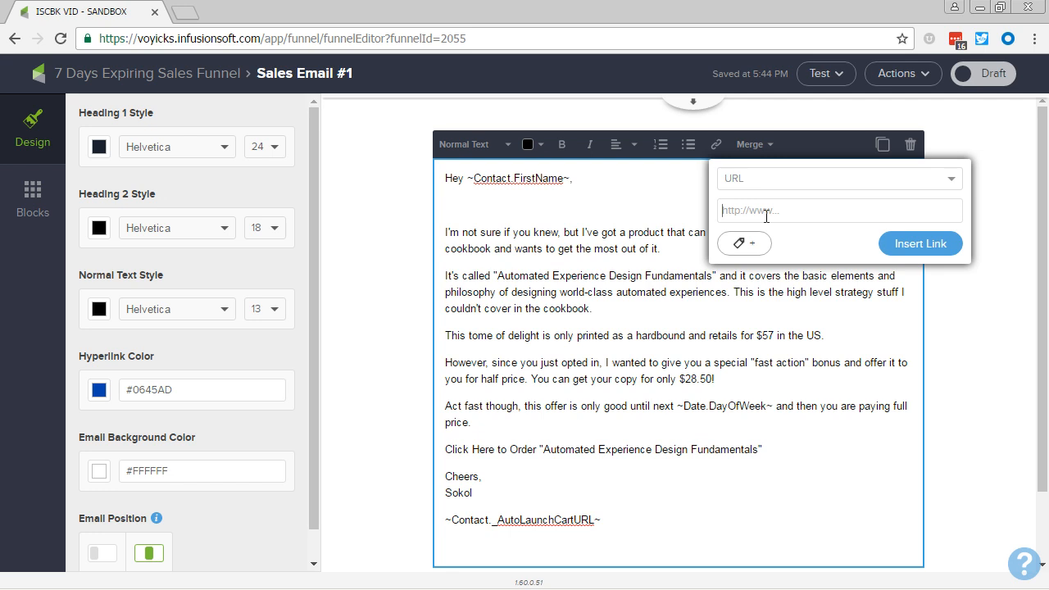
{"action": "key", "text": "ctrl+v"}
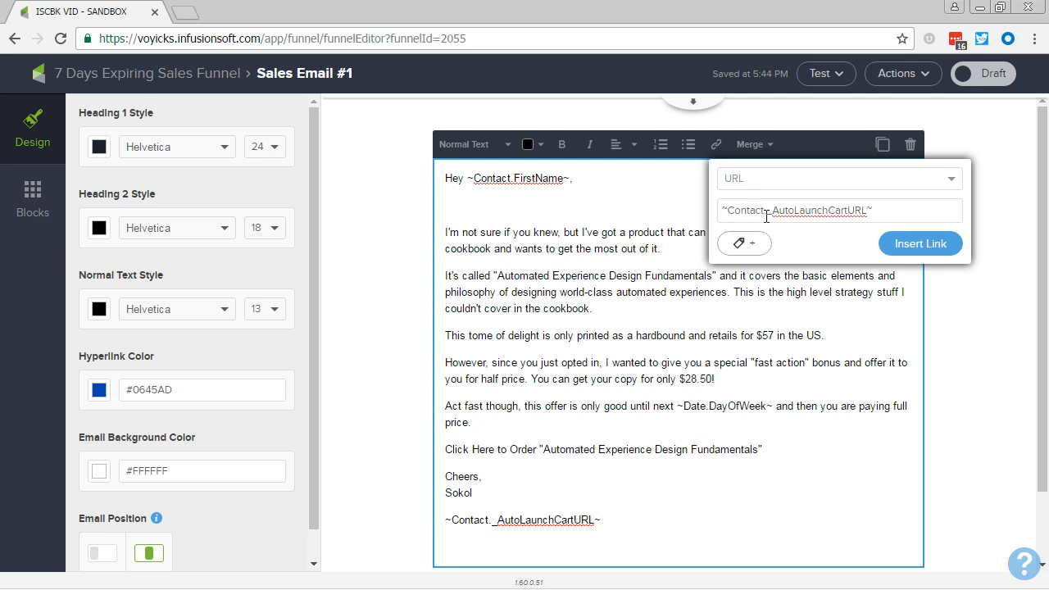
{"action": "left_click", "coordinate": [902, 243]}
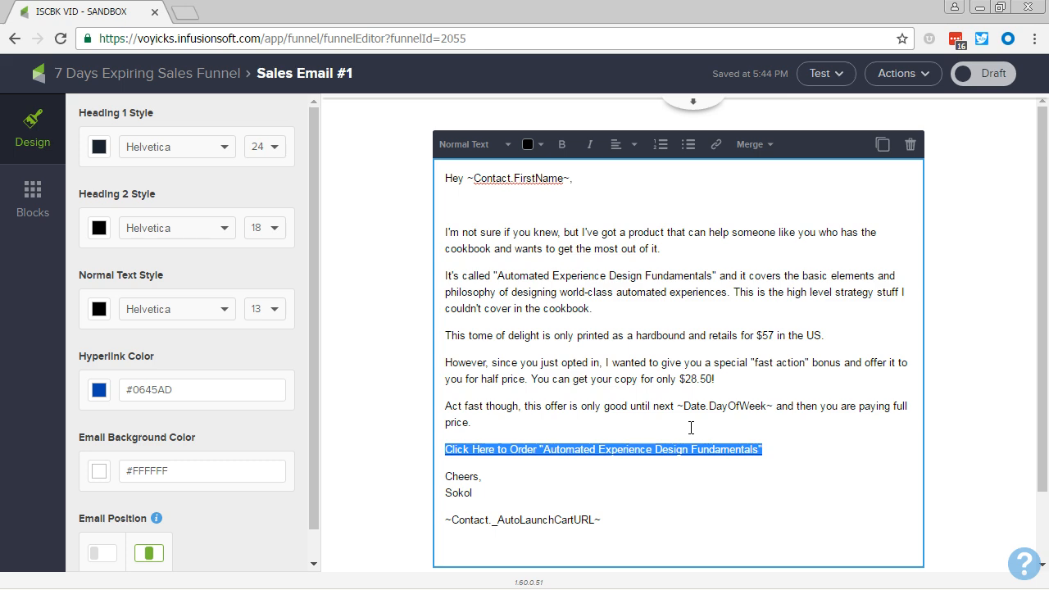
- Delete the ~Contact._AutoLaunchCartURL~ merge code line below the signature
{"action": "left_click_drag", "start_coordinate": [651, 526], "coordinate": [415, 522]}
{"action": "key", "text": "ctrl+c"}
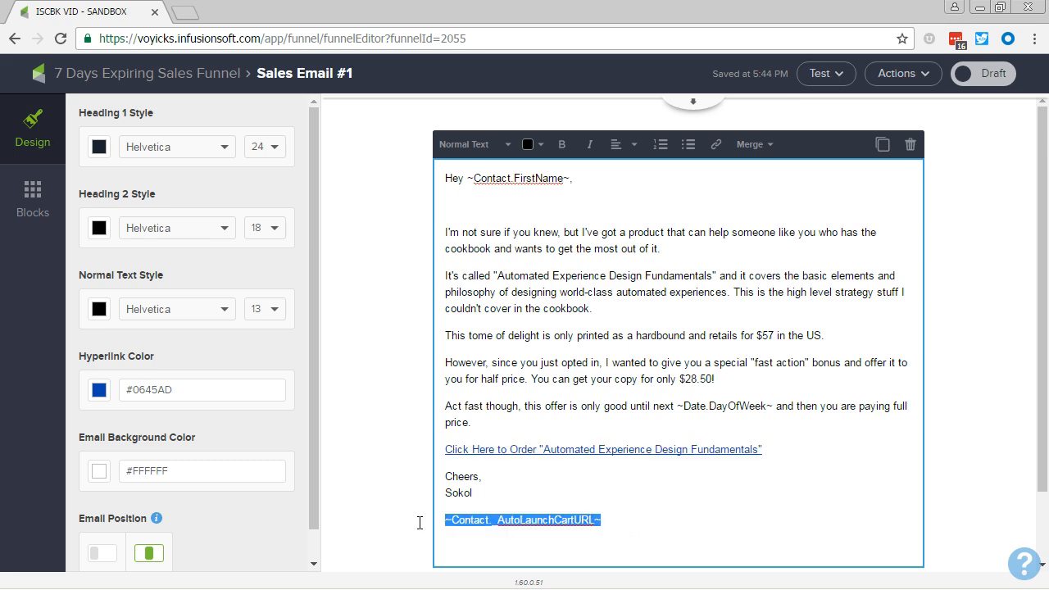
{"action": "key", "text": "BackSpace"}
{"action": "key", "text": "BackSpace"}
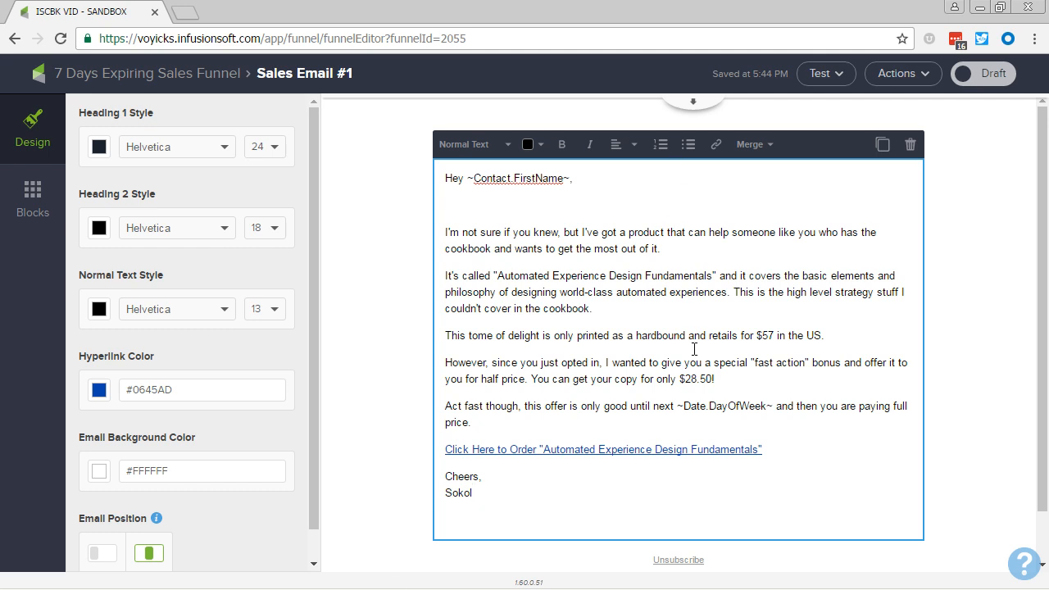
- Link the product name Automated Experience Design Fundamentals in the second paragraph to the ~Contact._AutoLaunchCartURL~ URL
{"action": "left_click_drag", "start_coordinate": [714, 275], "coordinate": [505, 275]}
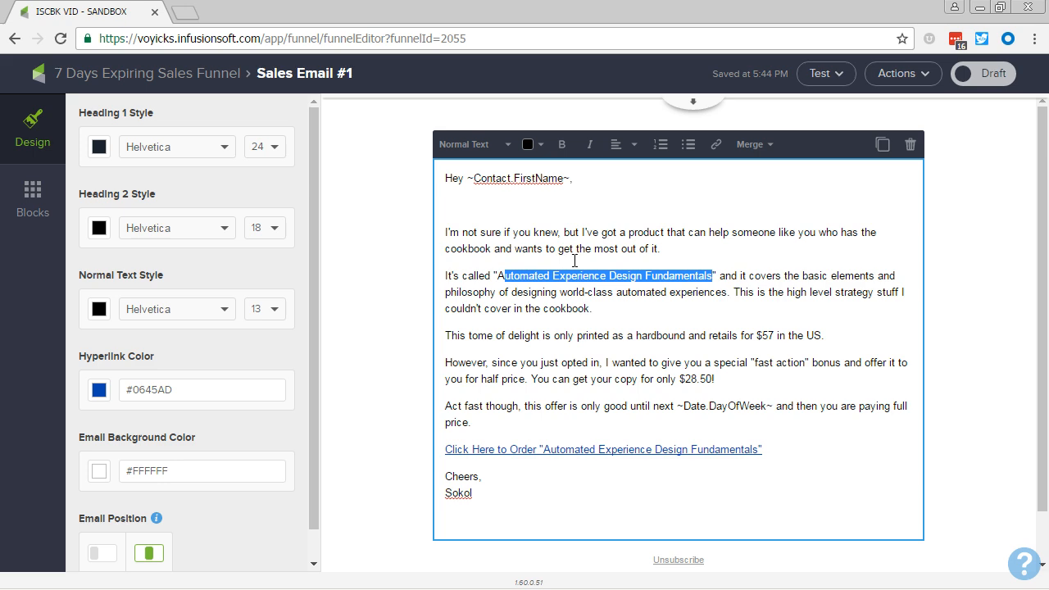
{"action": "key", "text": "shift+Left"}
{"action": "left_click", "coordinate": [715, 146]}
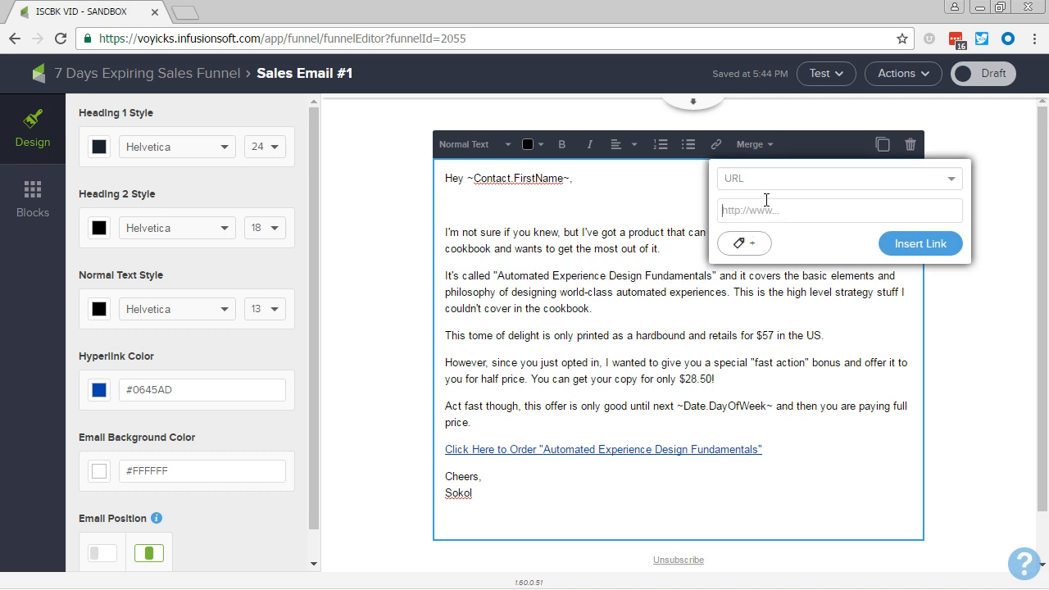
{"action": "key", "text": "ctrl+v"}
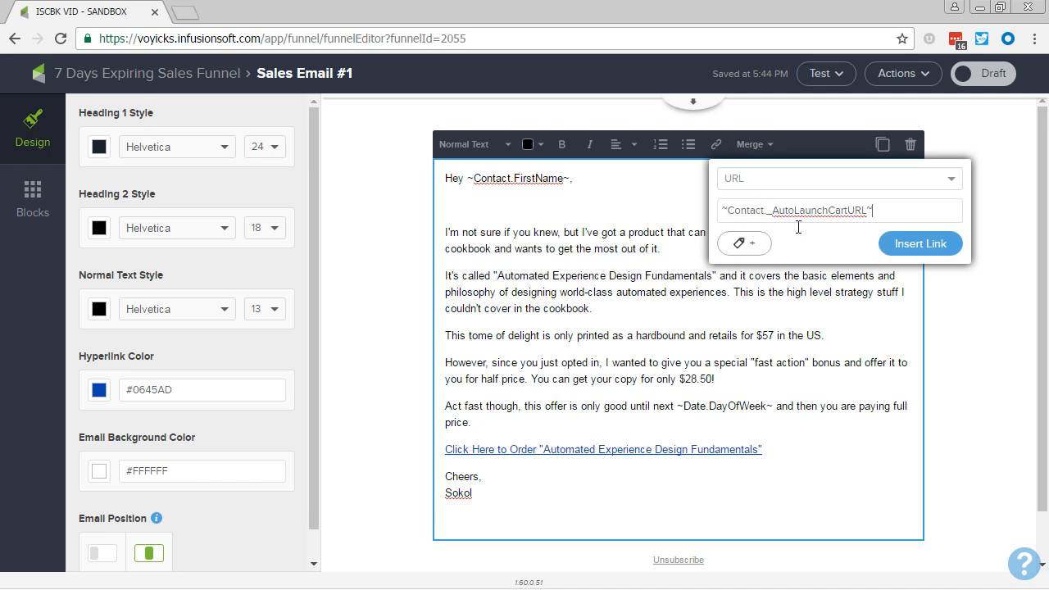
{"action": "left_click", "coordinate": [910, 246]}
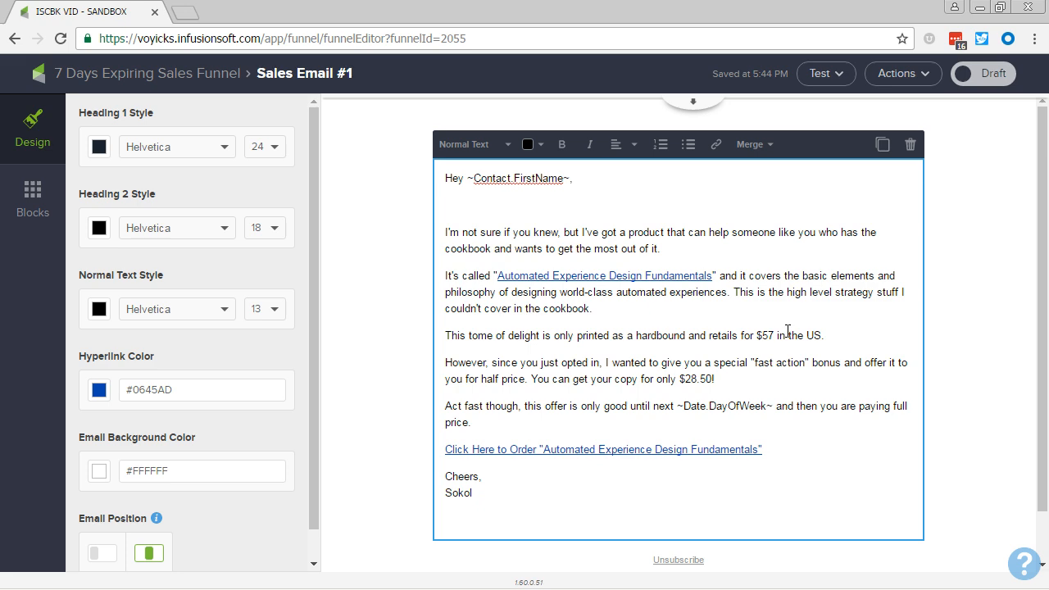
- Mark Sales Email #1 as ready and return to the sequence canvas
{"action": "left_click", "coordinate": [983, 77]}
{"action": "left_click", "coordinate": [173, 75]}
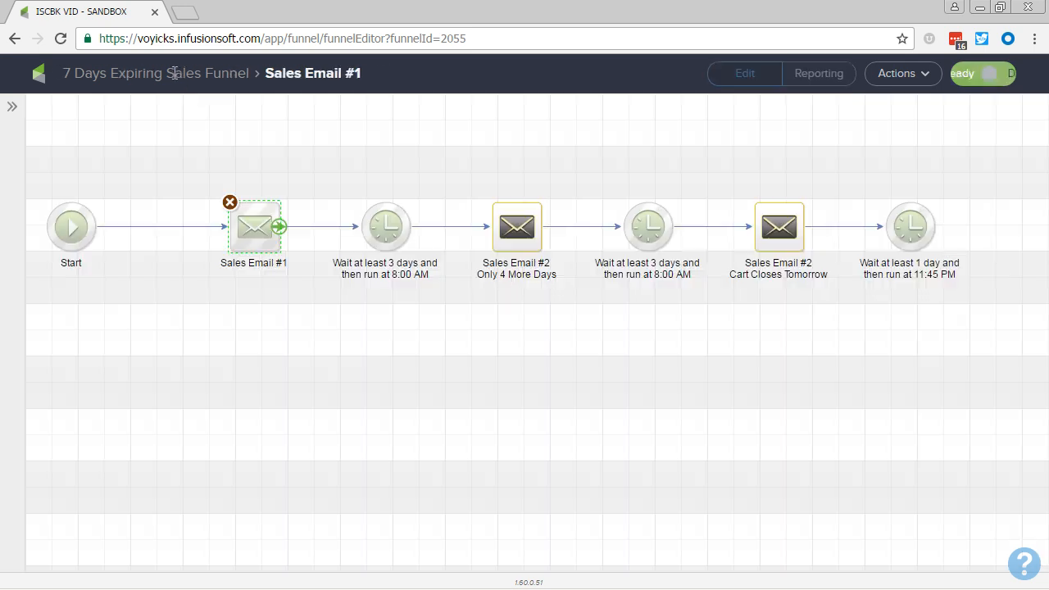
{"action": "left_click_drag", "start_coordinate": [429, 144], "coordinate": [575, 310]}
{"action": "left_click_drag", "start_coordinate": [706, 167], "coordinate": [854, 329]}
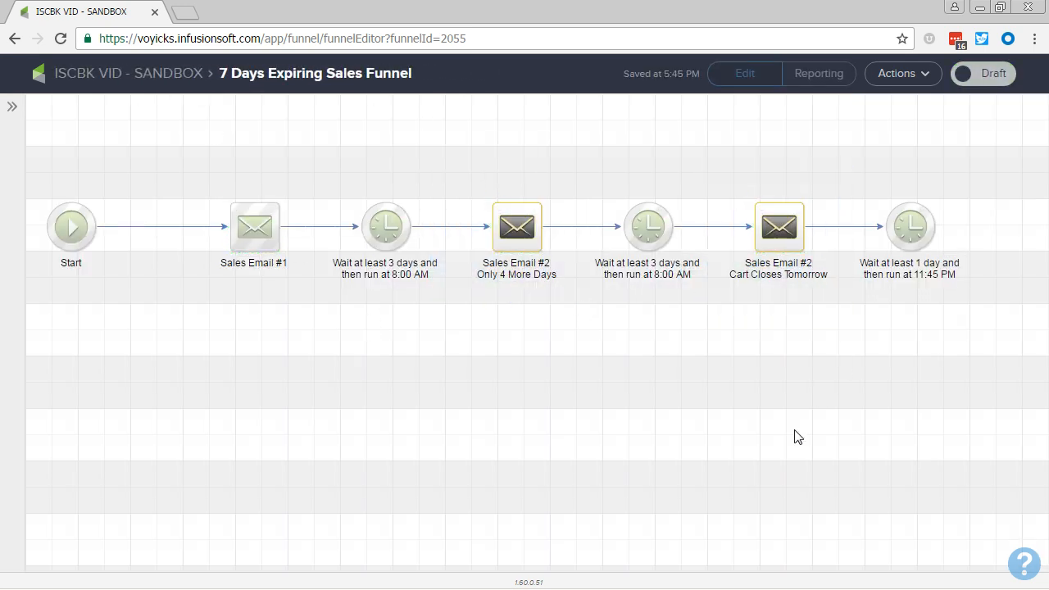
- Reopen Sales Email #1 to review the deadline sentence, then return to the sequence canvas
{"action": "double_click", "coordinate": [256, 227]}
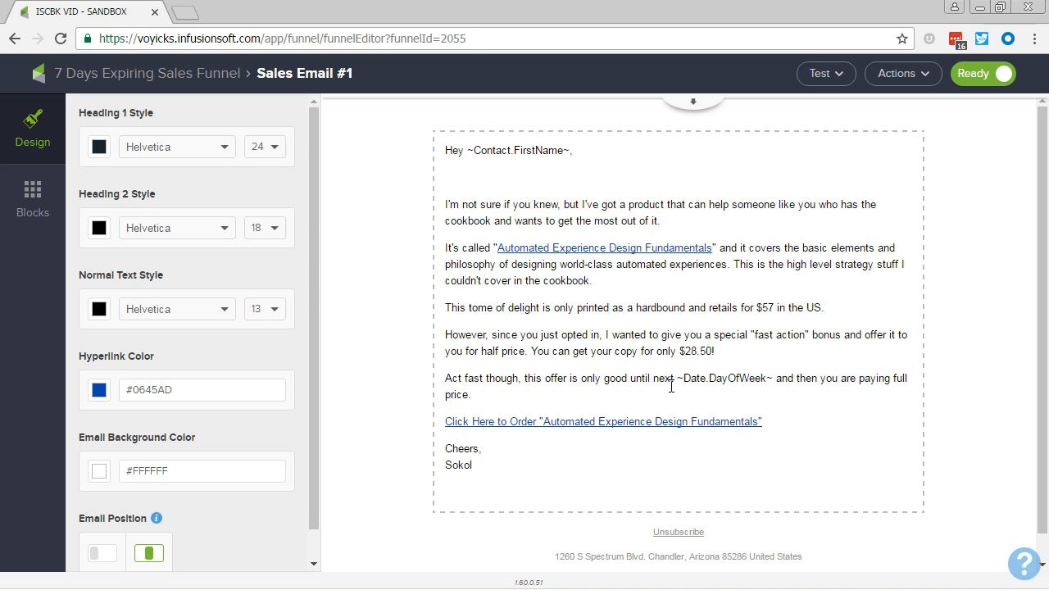
{"action": "left_click", "coordinate": [603, 378]}
{"action": "left_click_drag", "start_coordinate": [603, 405], "coordinate": [793, 407]}
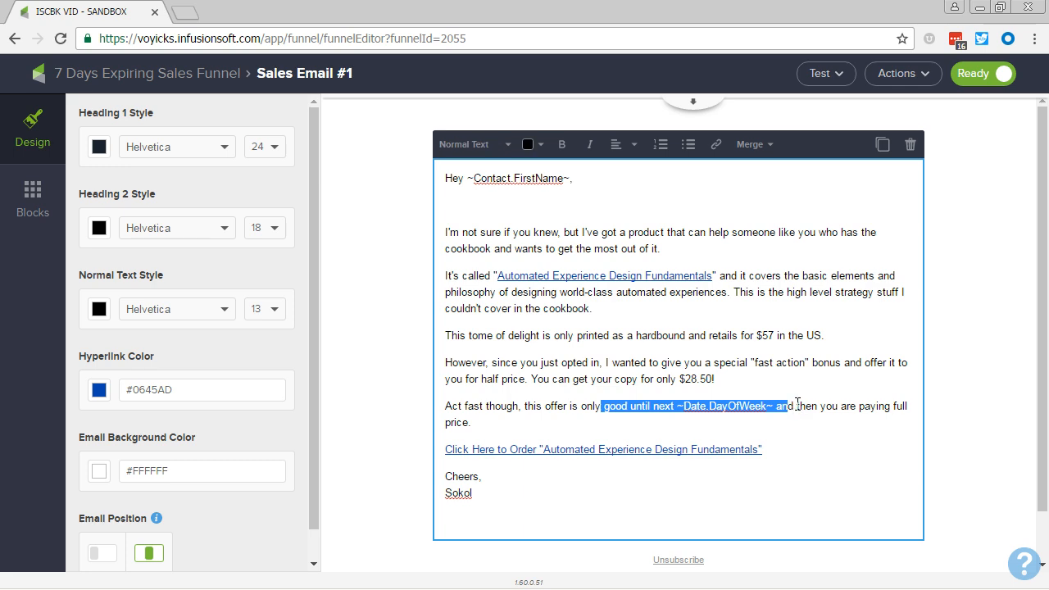
{"action": "left_click", "coordinate": [797, 405]}
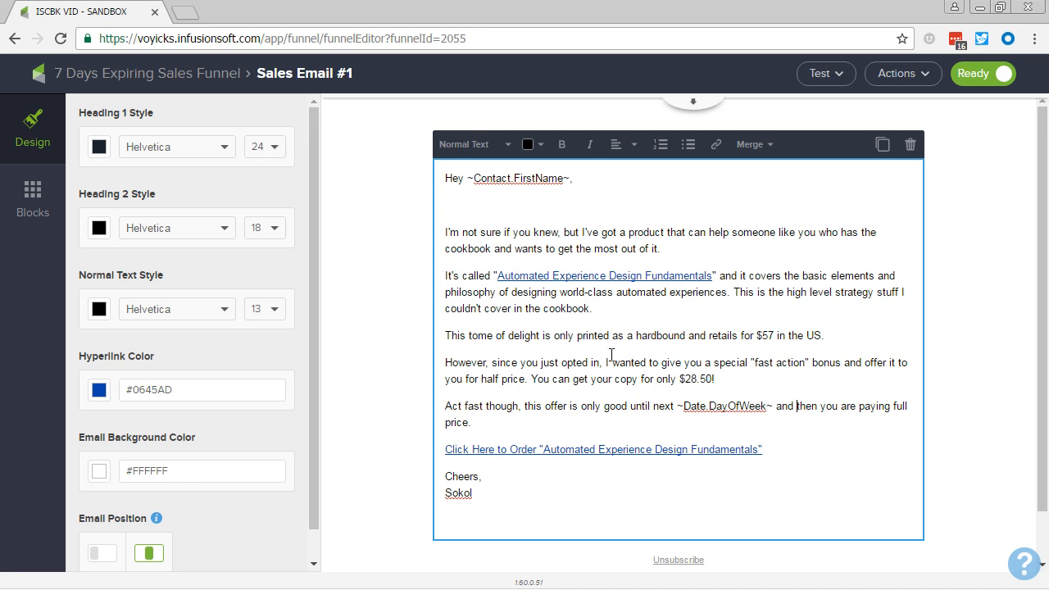
{"action": "left_click", "coordinate": [141, 75]}
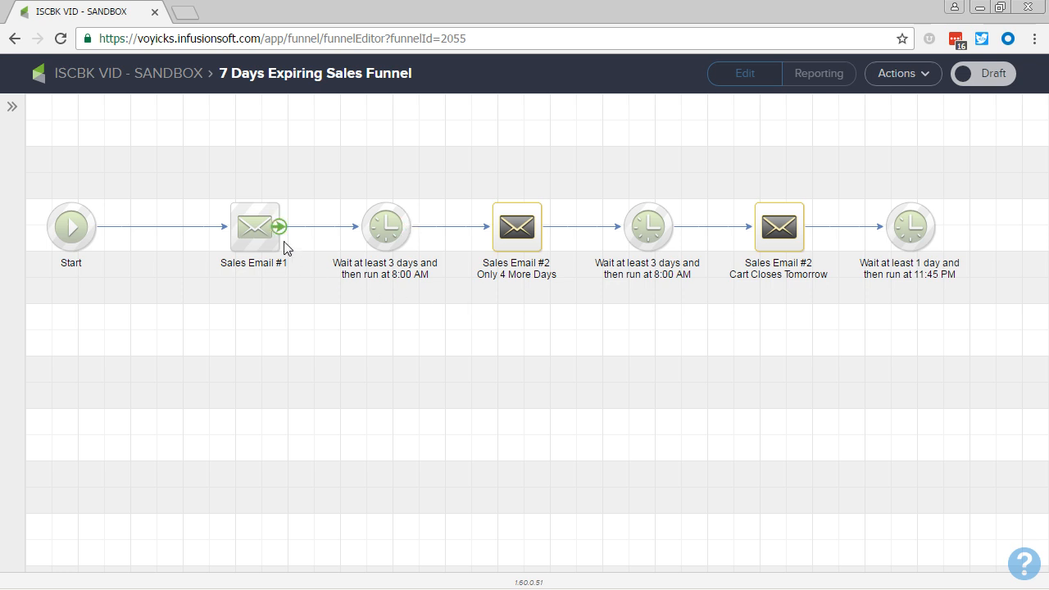
- Insert a Set Field Value step between Start and Sales Email #1 and name it Set Cart to Open
{"action": "left_click_drag", "start_coordinate": [203, 178], "coordinate": [840, 289]}
{"action": "left_click_drag", "start_coordinate": [222, 358], "coordinate": [279, 360]}
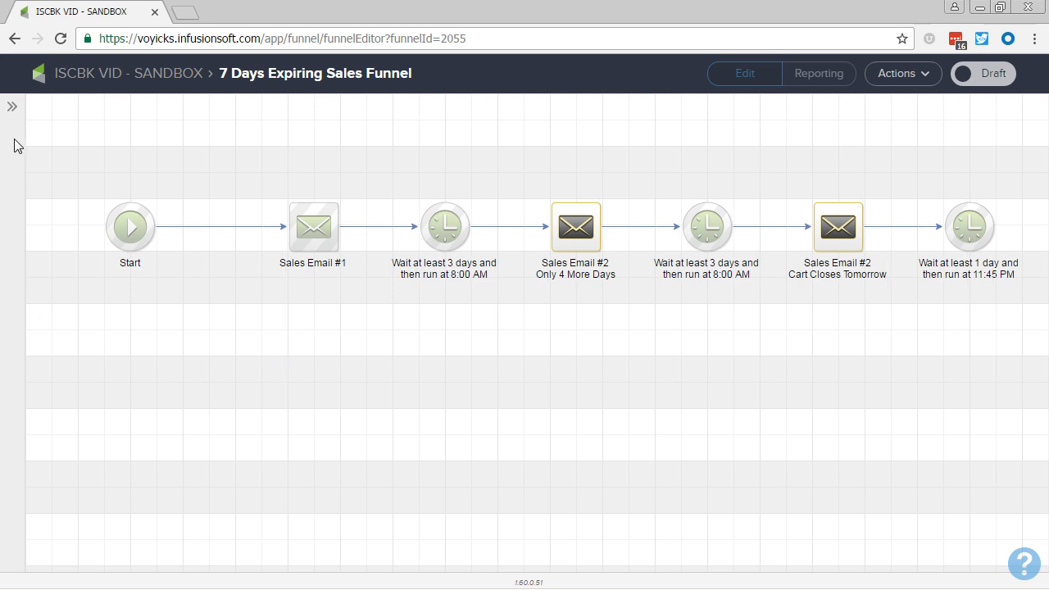
{"action": "left_click", "coordinate": [13, 108]}
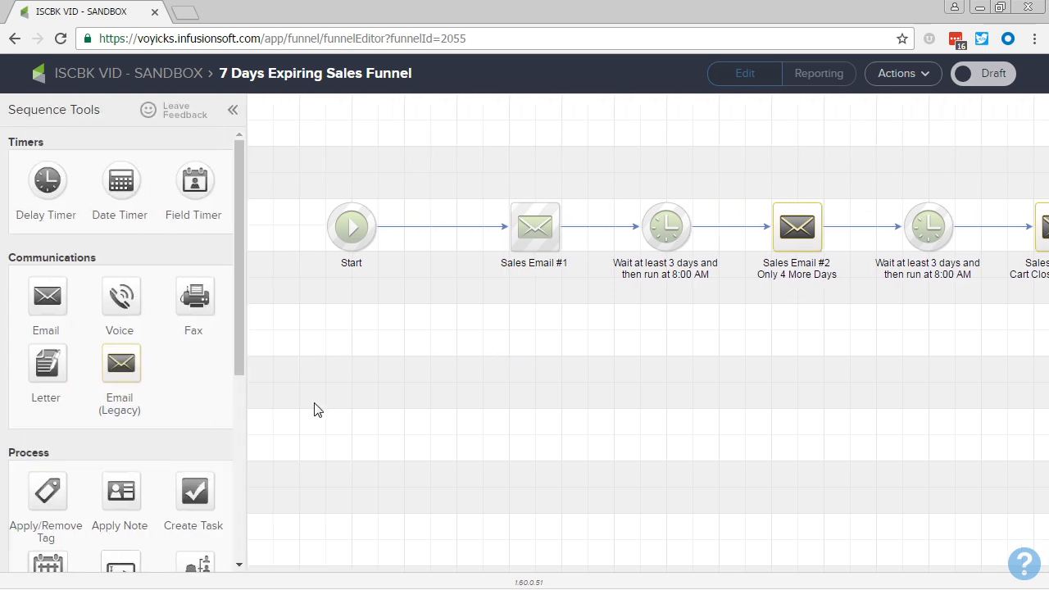
{"action": "scroll", "coordinate": [192, 374], "scroll_direction": "down", "scroll_amount": 1}
{"action": "scroll", "coordinate": [193, 374], "scroll_direction": "down", "scroll_amount": 3}
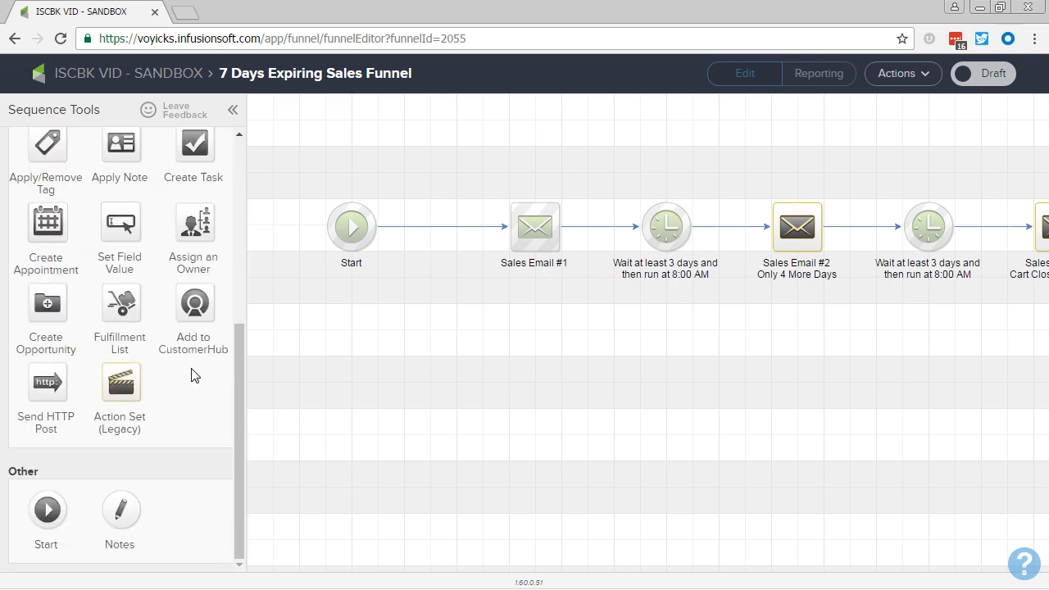
{"action": "left_click_drag", "start_coordinate": [116, 227], "coordinate": [445, 235]}
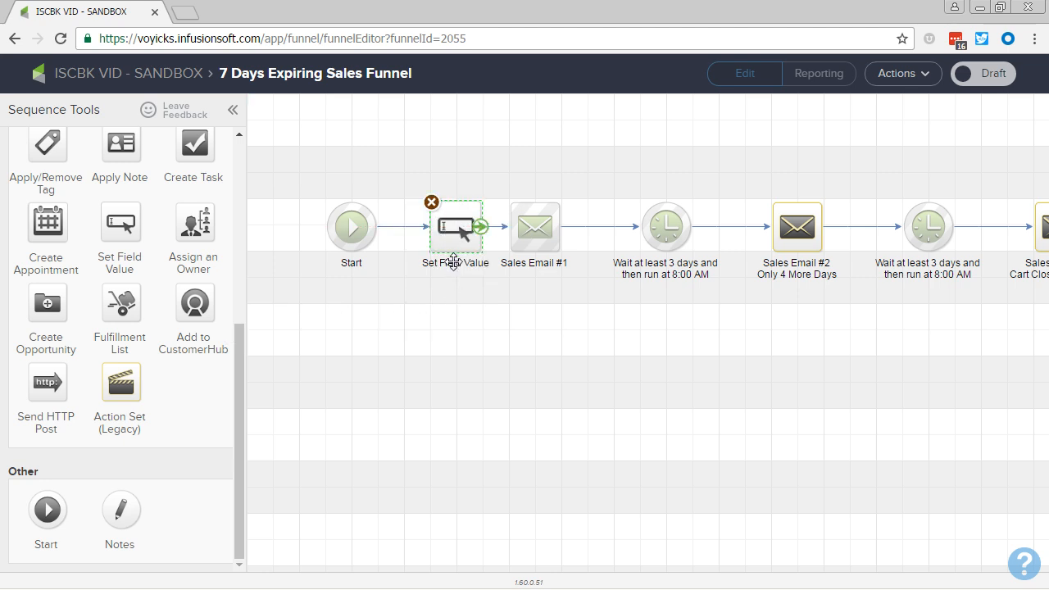
{"action": "left_click", "coordinate": [454, 262]}
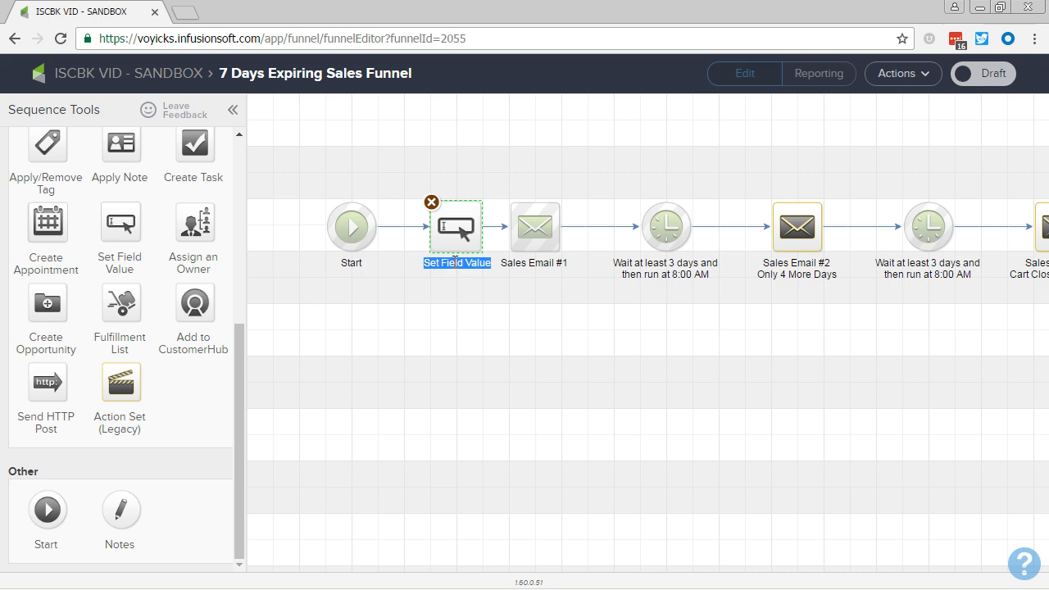
{"action": "type", "text": "Set Cart to"}
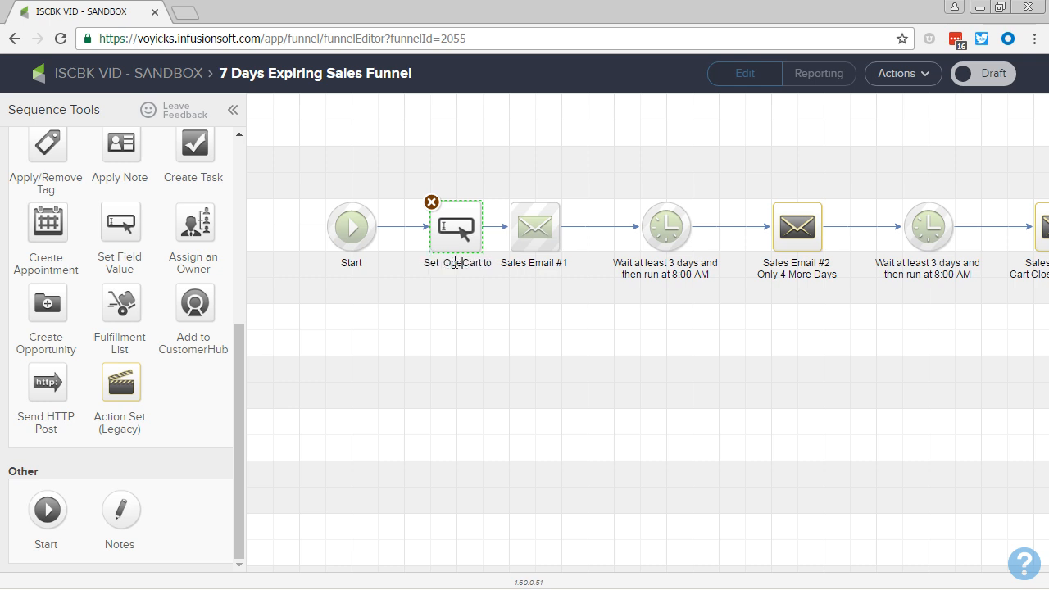
{"action": "type", "text": " Open"}
{"action": "double_click", "coordinate": [448, 239]}
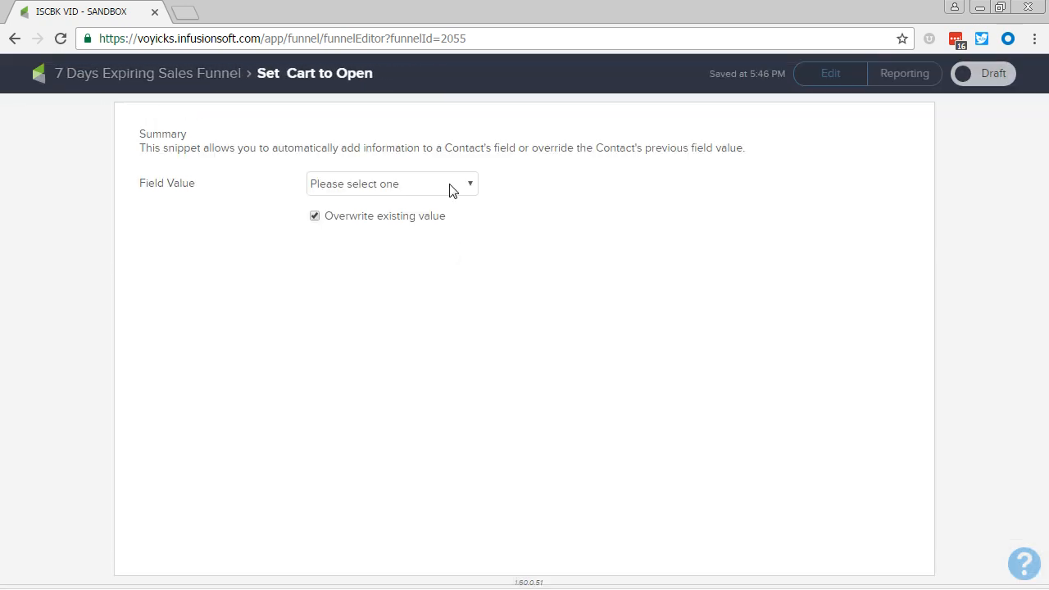
{"action": "left_click", "coordinate": [449, 186]}
{"action": "scroll", "coordinate": [428, 266], "scroll_direction": "down", "scroll_amount": 15}
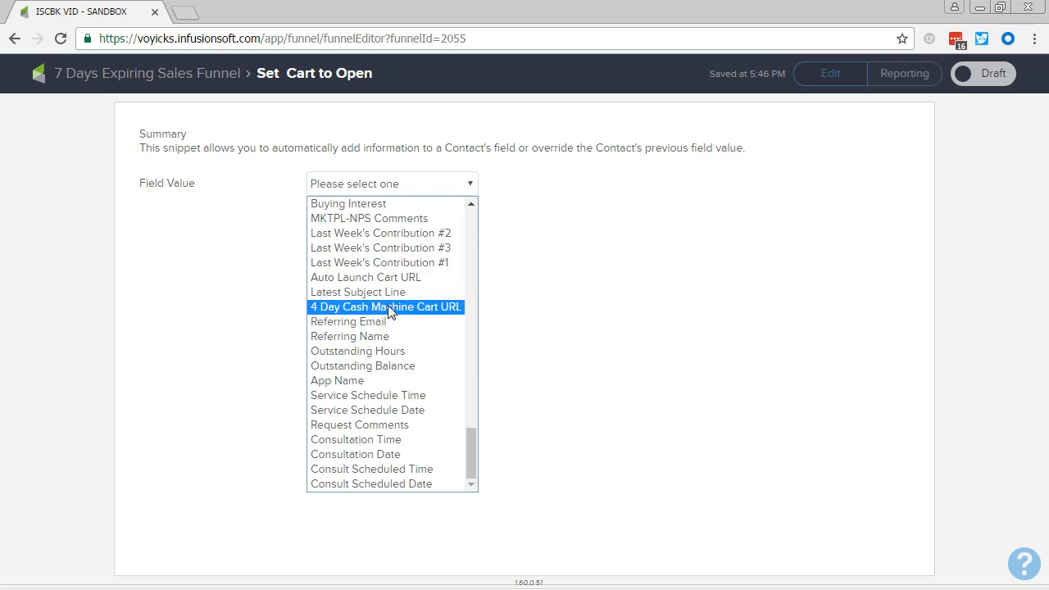
{"action": "left_click", "coordinate": [390, 279]}
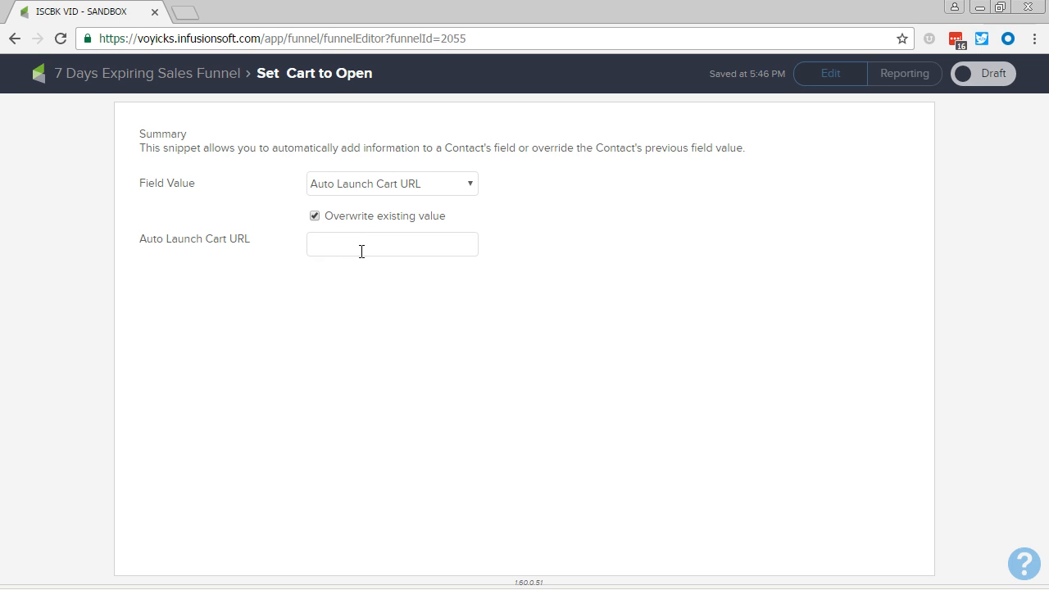
{"action": "type", "text": "www.mywebsite.com/order"}
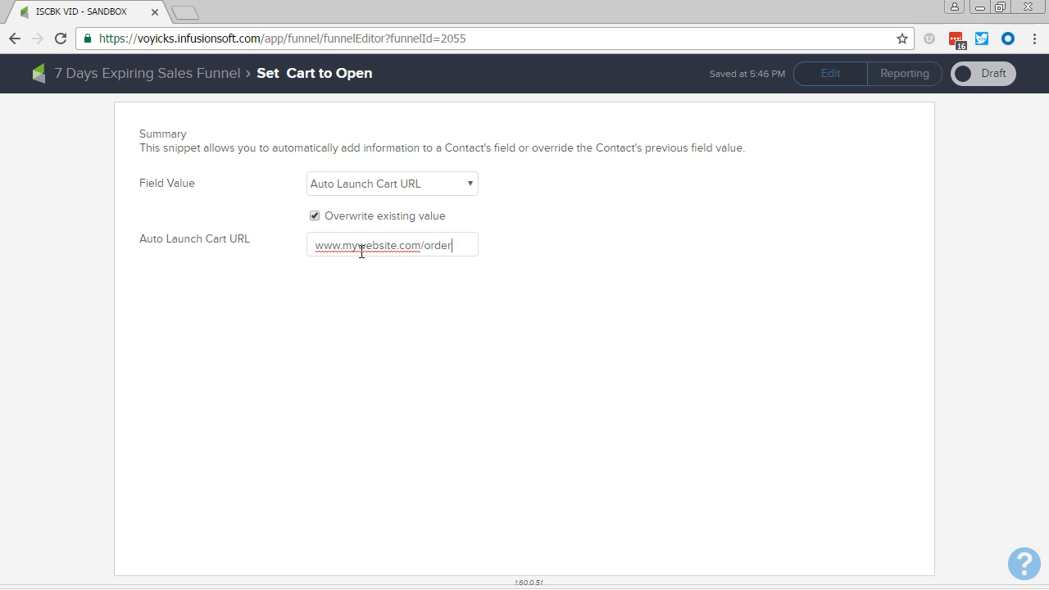
{"action": "key", "text": "BackSpace"}
{"action": "key", "text": "BackSpace"}
{"action": "key", "text": "BackSpace"}
{"action": "key", "text": "BackSpace"}
{"action": "key", "text": "BackSpace"}
{"action": "type", "text": "expiring-offer"}
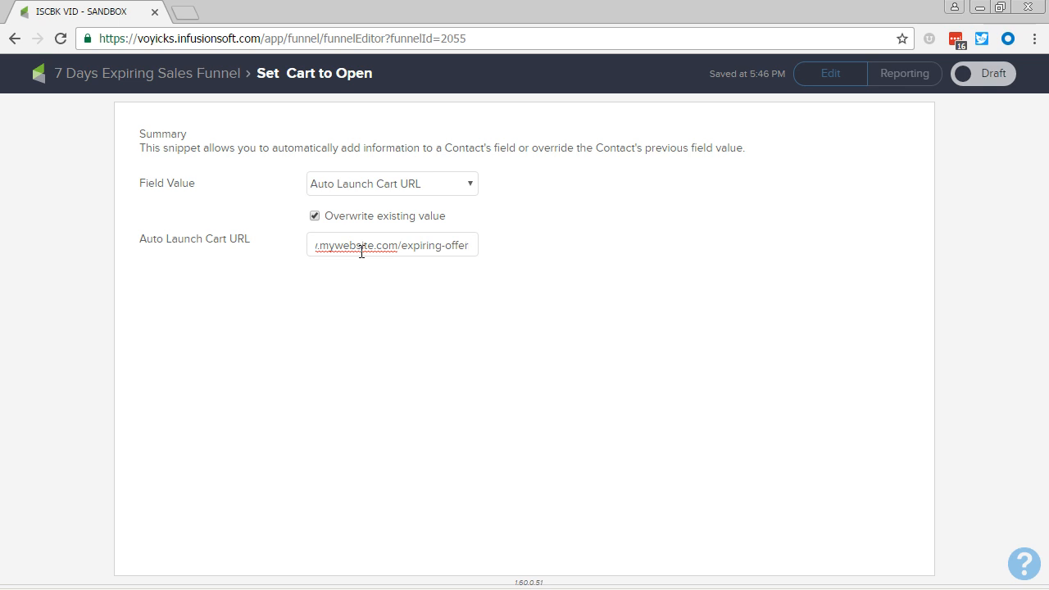
{"action": "left_click", "coordinate": [988, 75]}
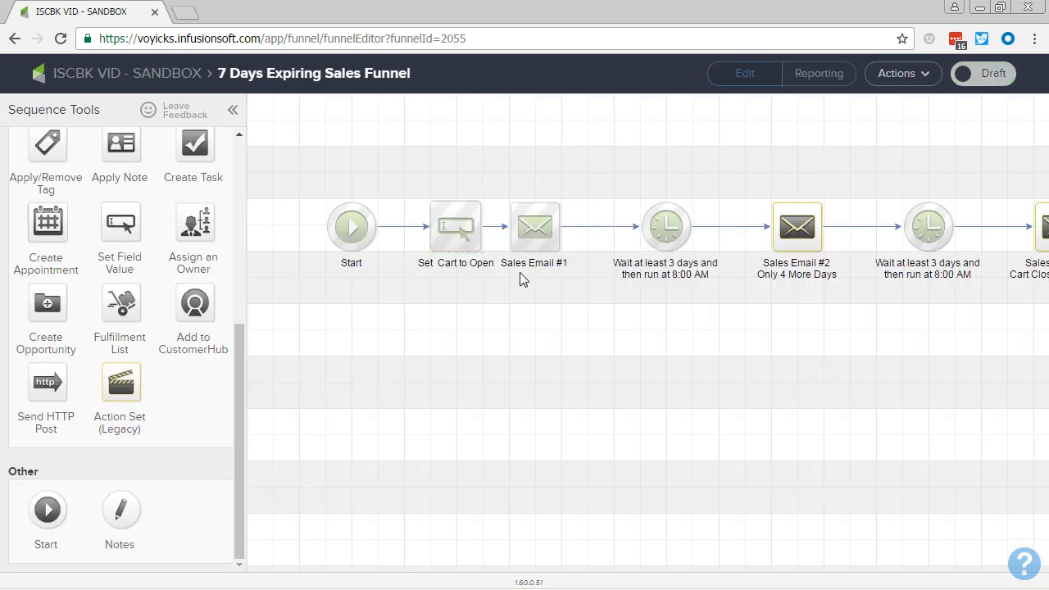
- Move Sales Email #1 slightly further right of the Set Cart to Open step
{"action": "left_click_drag", "start_coordinate": [537, 234], "coordinate": [553, 237]}
{"action": "left_click_drag", "start_coordinate": [393, 170], "coordinate": [503, 288]}
{"action": "left_click", "coordinate": [504, 288]}
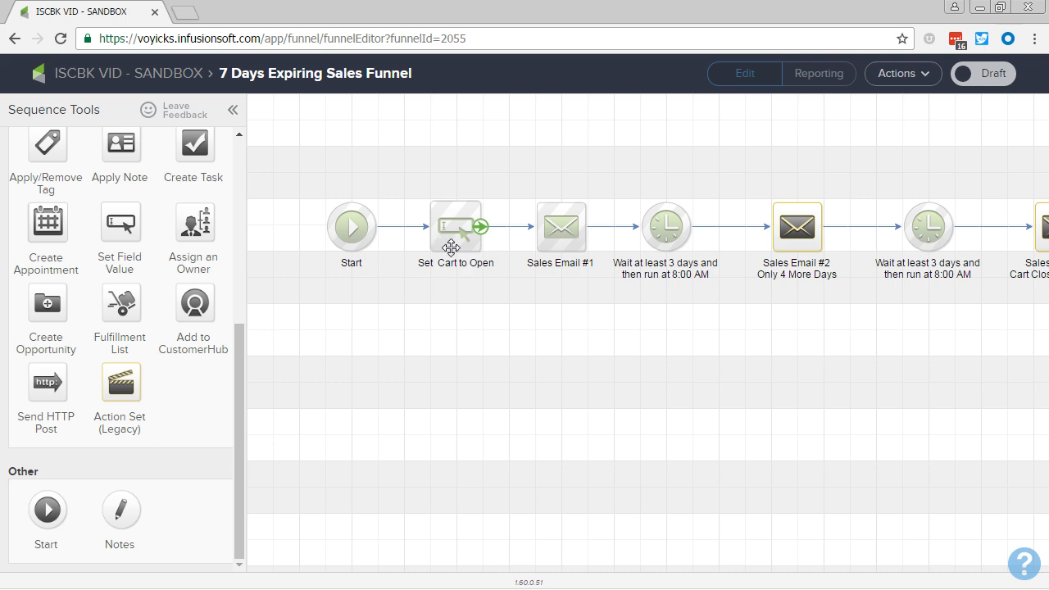
- Add a Set Field Value step after the final one-day wait timer and name it Set to Cart Closed
{"action": "left_click_drag", "start_coordinate": [849, 368], "coordinate": [299, 373]}
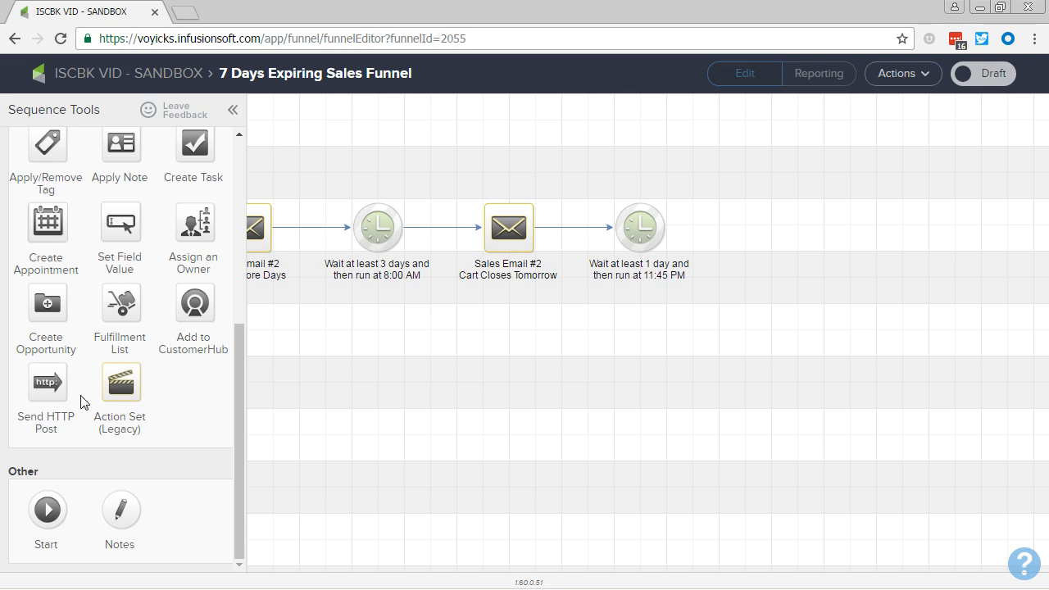
{"action": "left_click_drag", "start_coordinate": [112, 226], "coordinate": [743, 227]}
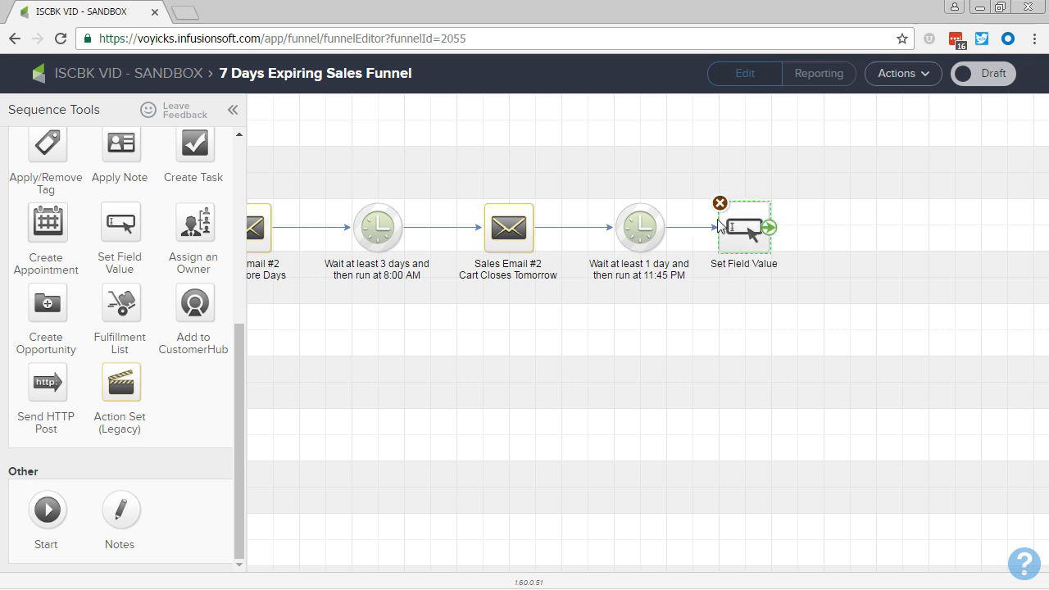
{"action": "double_click", "coordinate": [735, 261]}
{"action": "type", "text": "Set"}
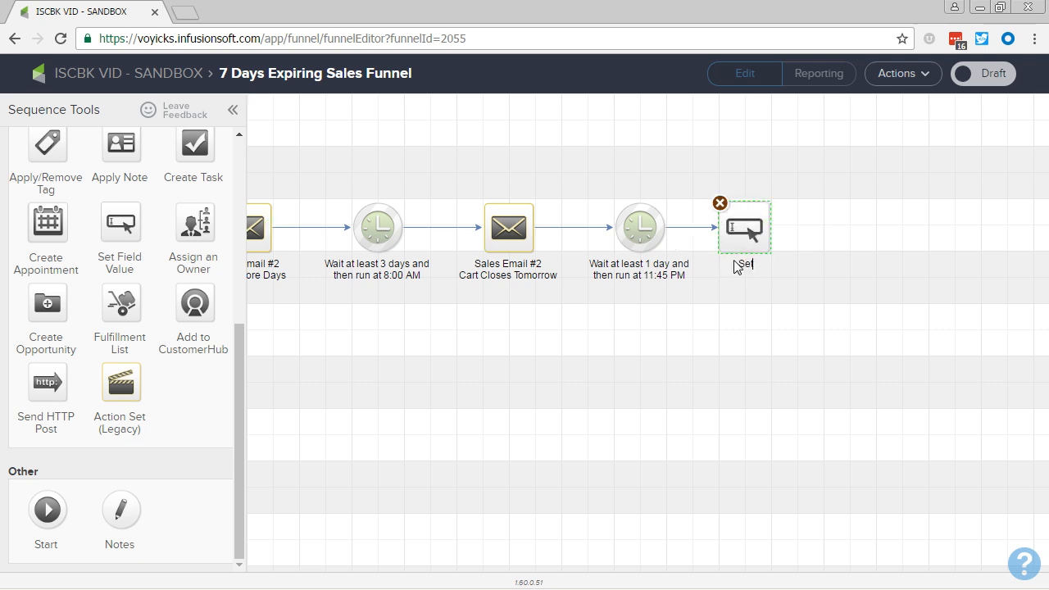
{"action": "type", "text": " to Cart Closed"}
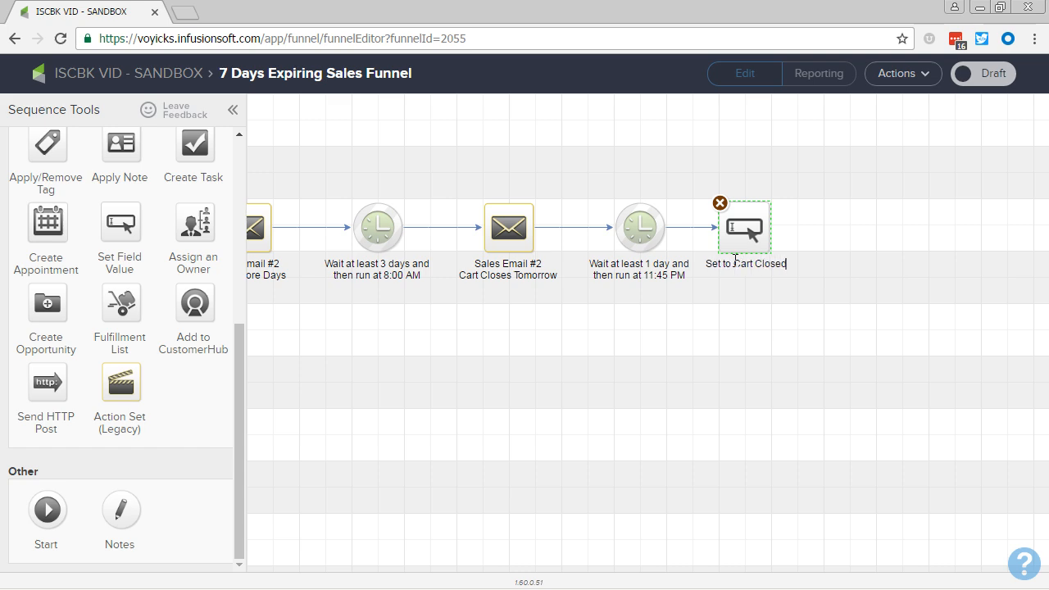
{"action": "double_click", "coordinate": [743, 231]}
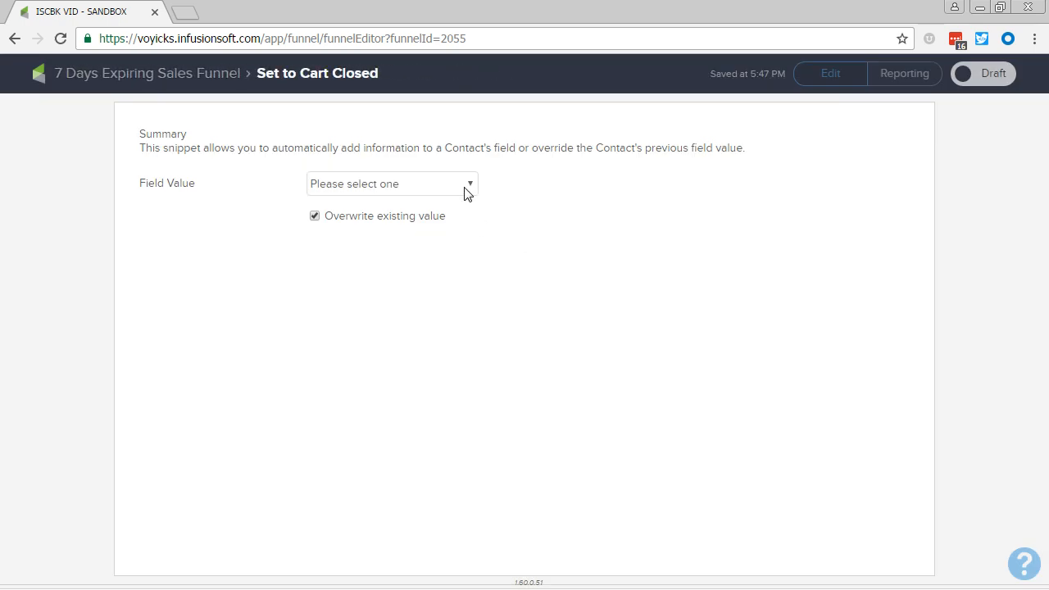
{"action": "left_click", "coordinate": [464, 192]}
{"action": "scroll", "coordinate": [414, 270], "scroll_direction": "down", "scroll_amount": 15}
{"action": "scroll", "coordinate": [414, 281], "scroll_direction": "down", "scroll_amount": 5}
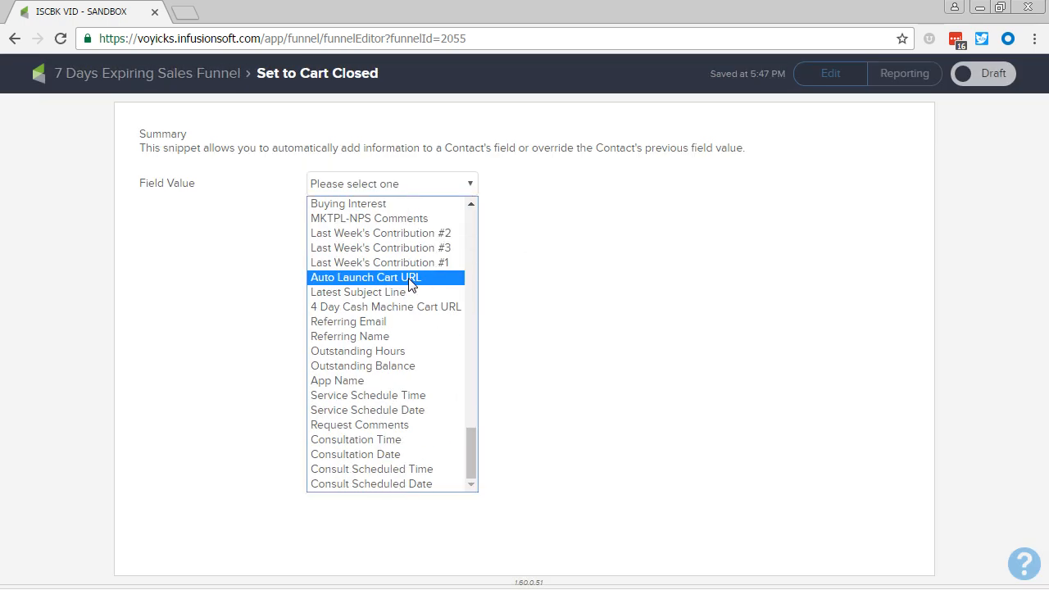
{"action": "left_click", "coordinate": [385, 279]}
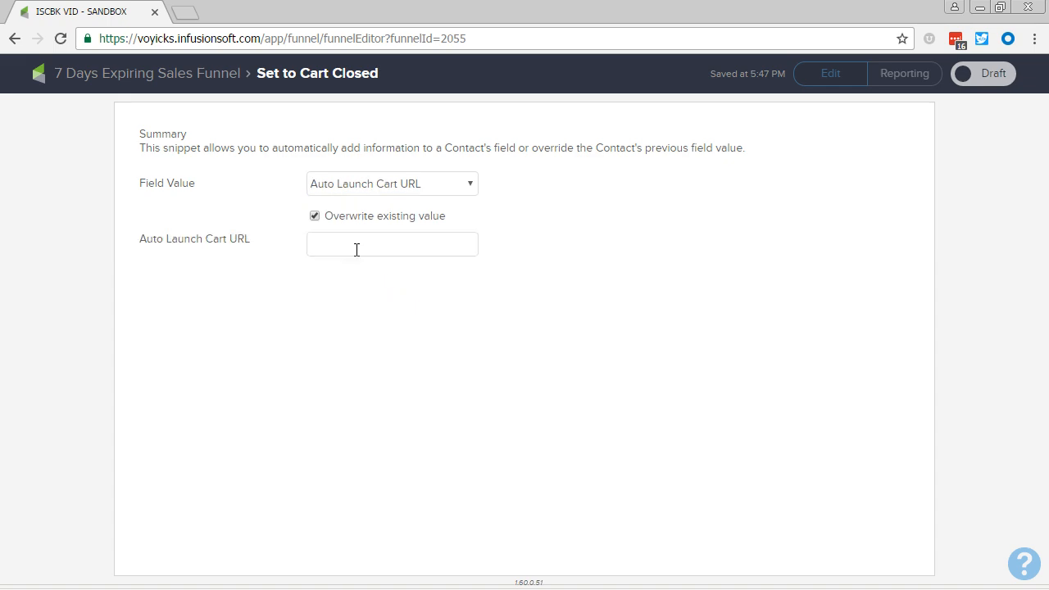
{"action": "type", "text": "www.mywebsite.com/cart-closed"}
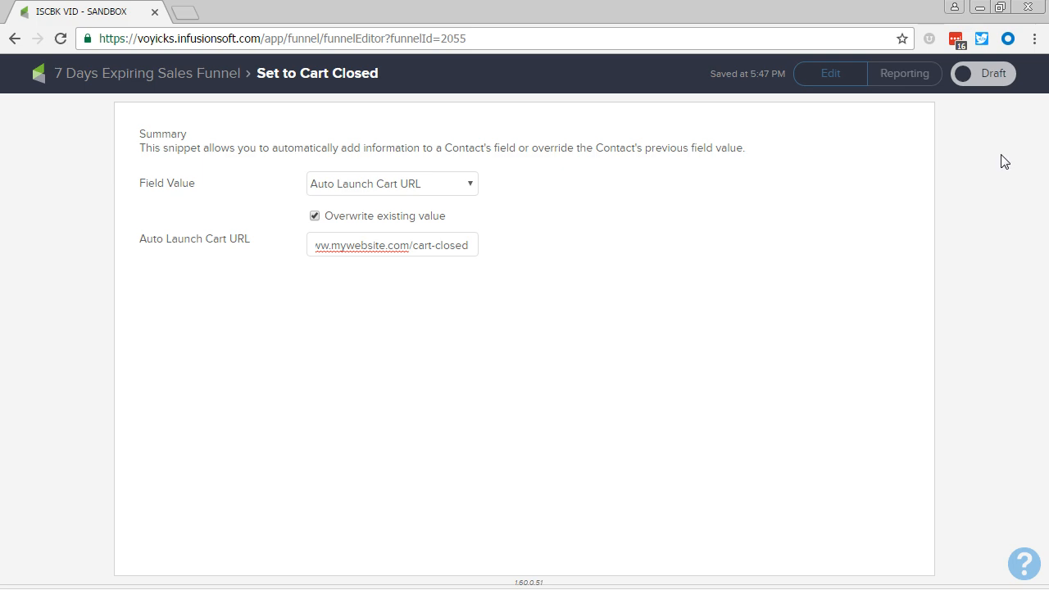
{"action": "left_click", "coordinate": [977, 76]}
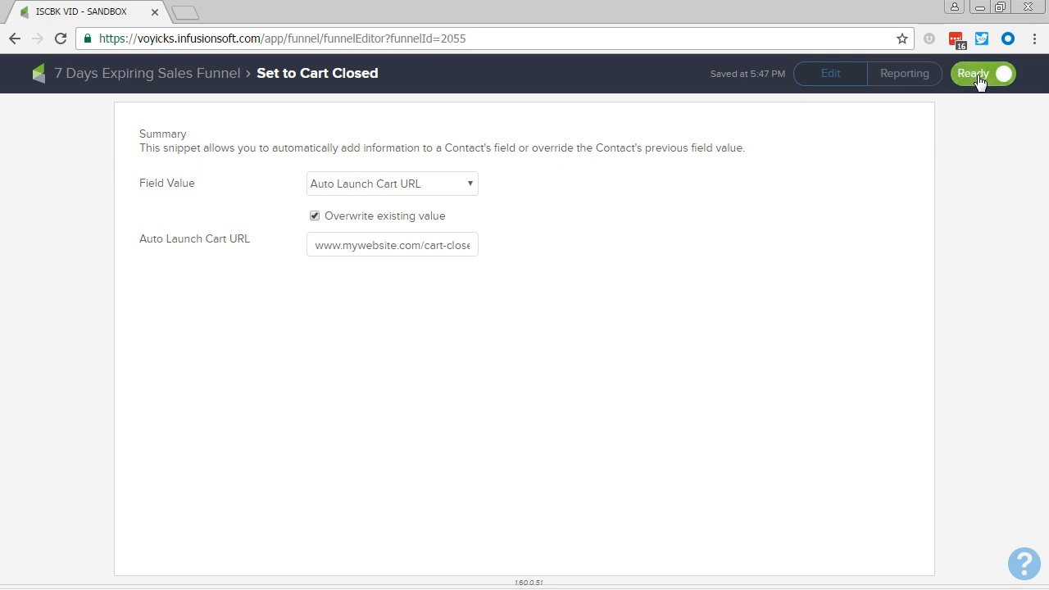
{"action": "left_click", "coordinate": [143, 82]}
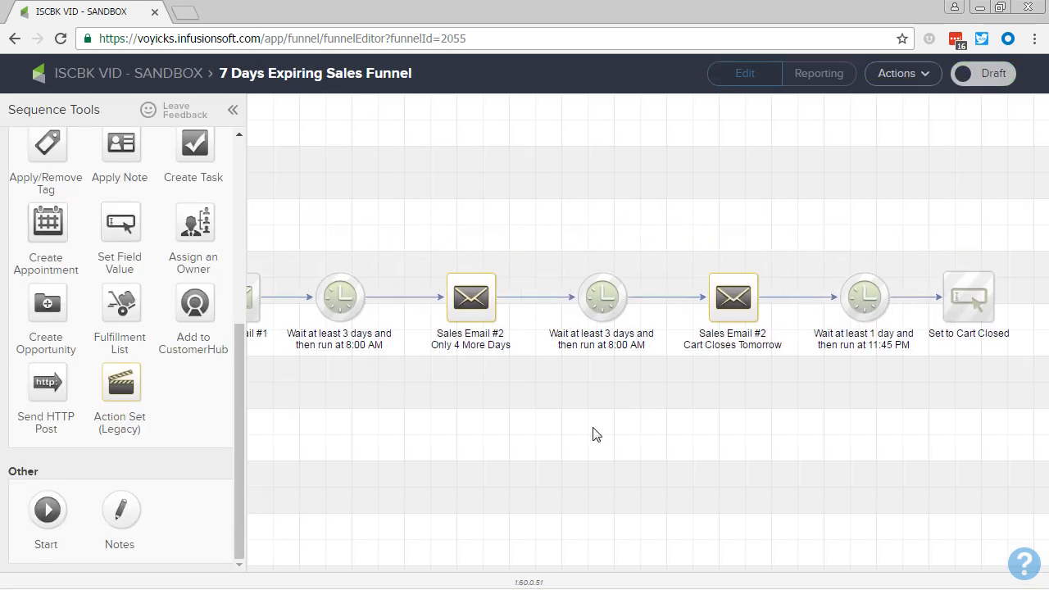
- Step back to the campaign canvas, reopen the 7 Days Expiring Sales Funnel sequence and inspect each step along it
{"action": "left_click_drag", "start_coordinate": [596, 435], "coordinate": [662, 407]}
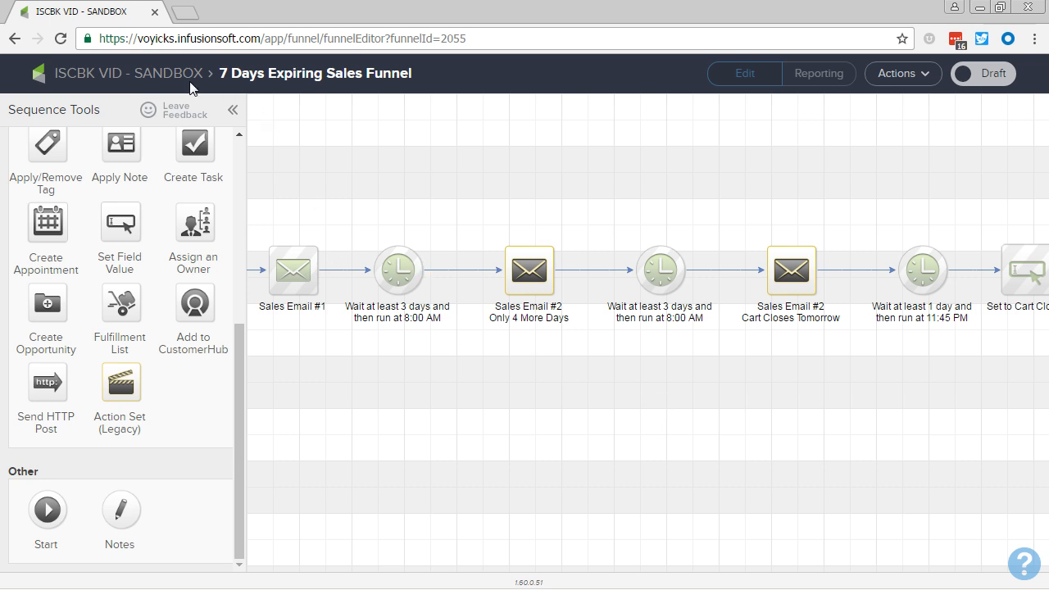
{"action": "double_click", "coordinate": [593, 396]}
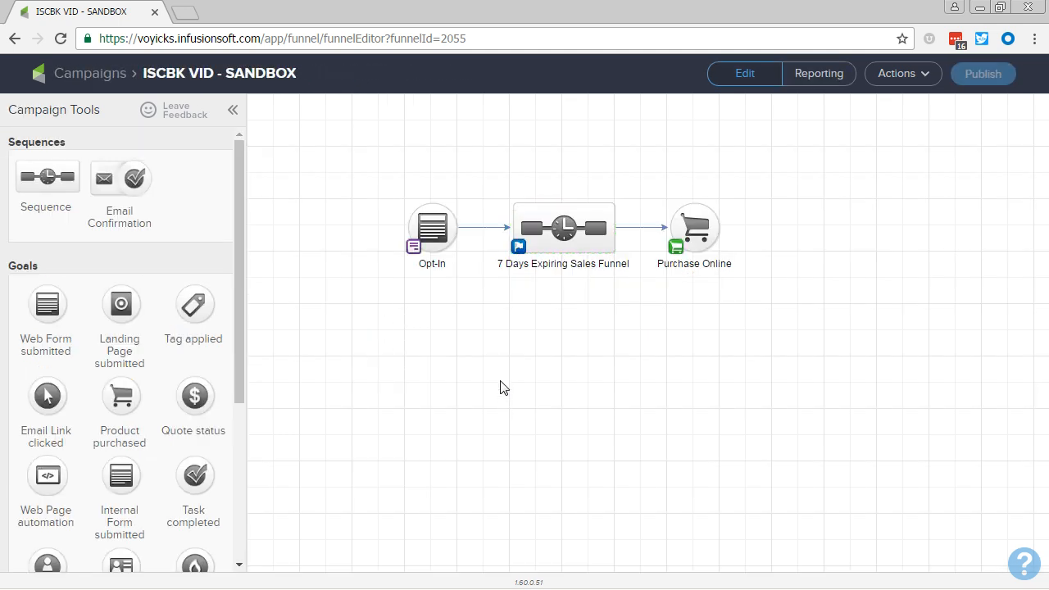
{"action": "left_click_drag", "start_coordinate": [381, 170], "coordinate": [471, 300]}
{"action": "double_click", "coordinate": [580, 228]}
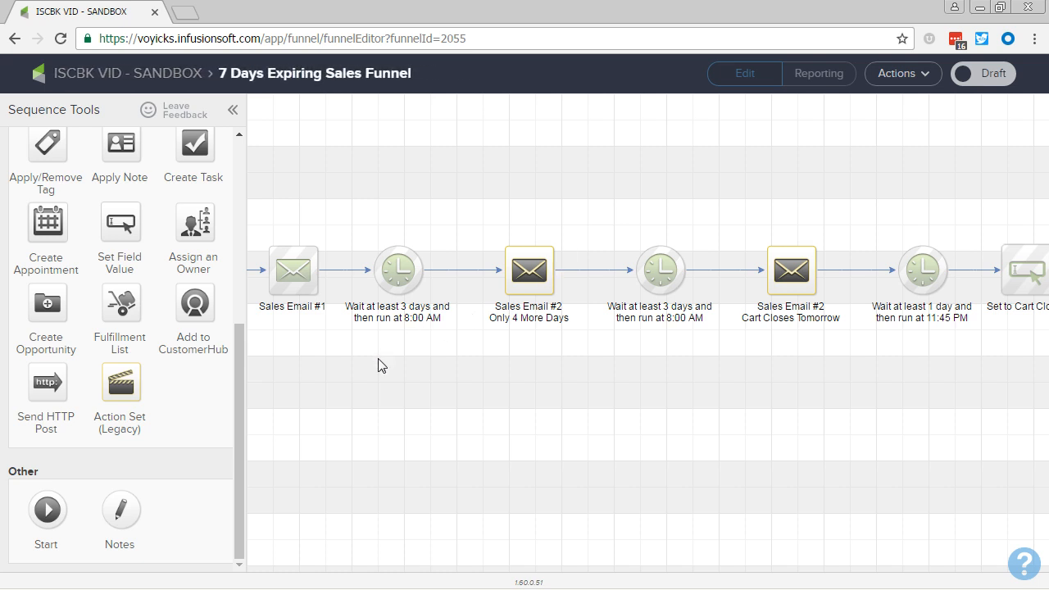
{"action": "left_click", "coordinate": [563, 272]}
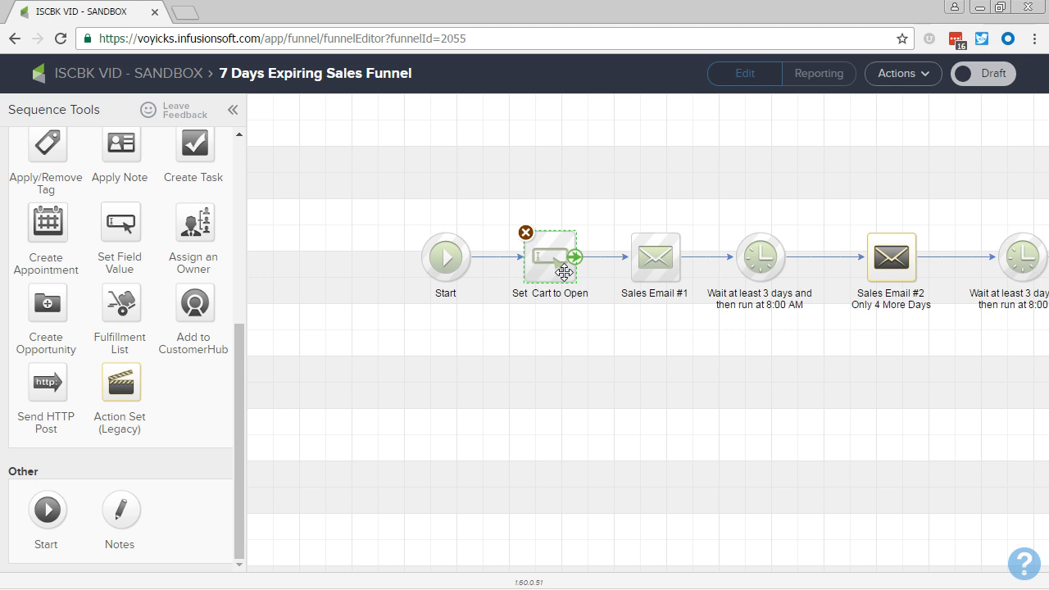
{"action": "left_click", "coordinate": [653, 254]}
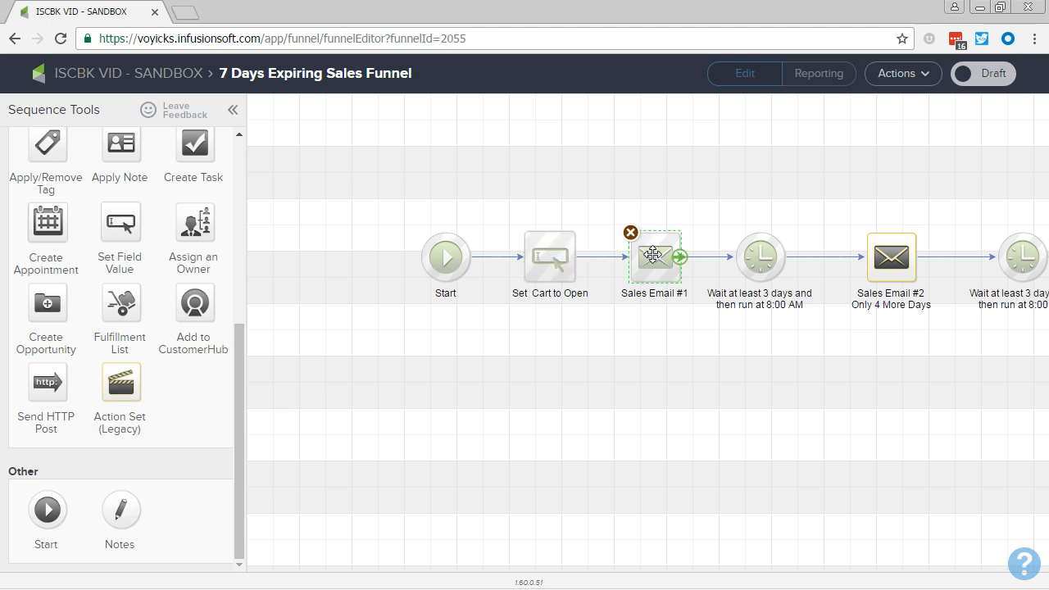
{"action": "left_click_drag", "start_coordinate": [890, 377], "coordinate": [623, 396]}
{"action": "left_click", "coordinate": [611, 276]}
{"action": "left_click", "coordinate": [881, 267]}
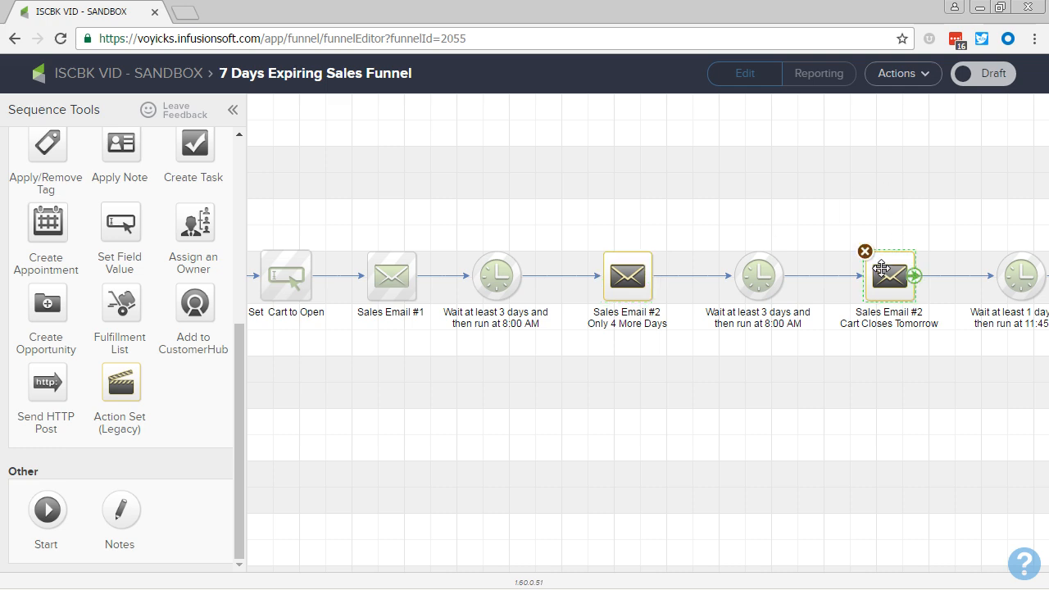
{"action": "left_click_drag", "start_coordinate": [978, 386], "coordinate": [579, 401]}
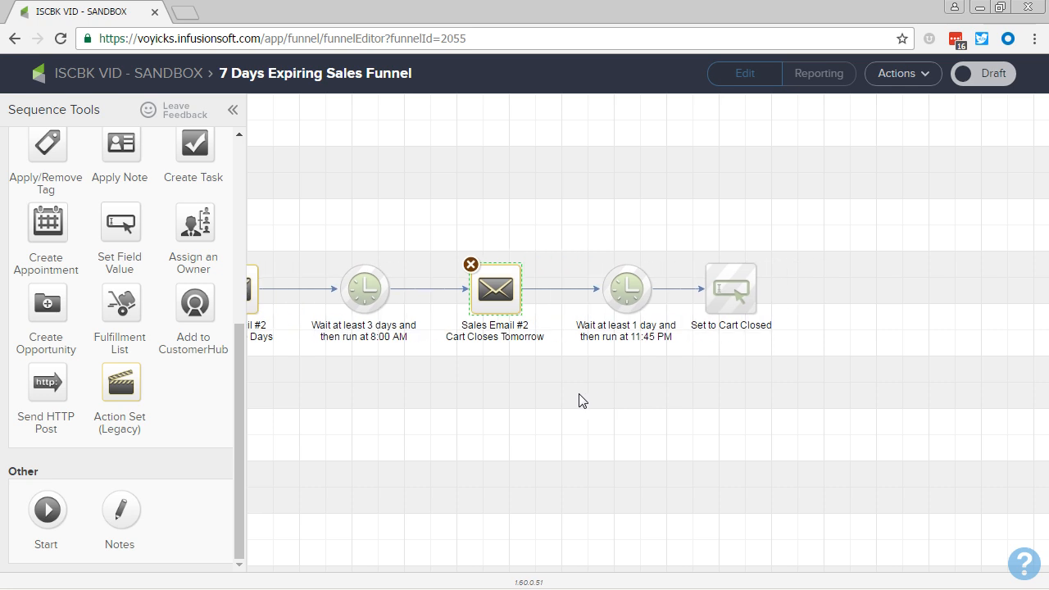
{"action": "left_click", "coordinate": [729, 291]}
{"action": "left_click_drag", "start_coordinate": [365, 389], "coordinate": [751, 425]}
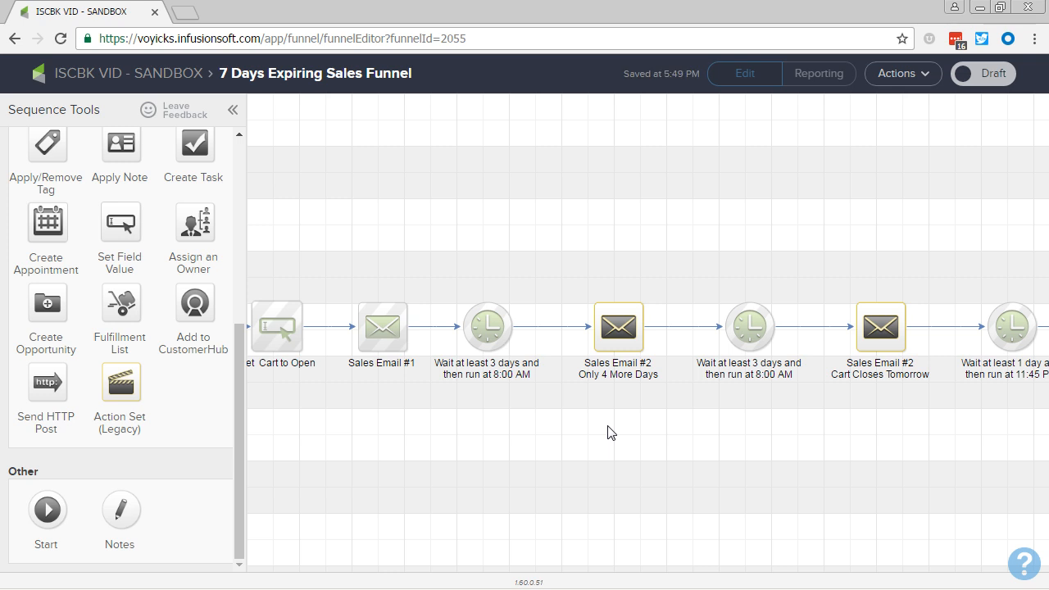
- Pan along the 7 Days Expiring Sales Funnel sequence and review each step from Set Cart to Open to Set to Cart Closed
{"action": "left_click_drag", "start_coordinate": [533, 429], "coordinate": [610, 409]}
{"action": "left_click", "coordinate": [366, 327]}
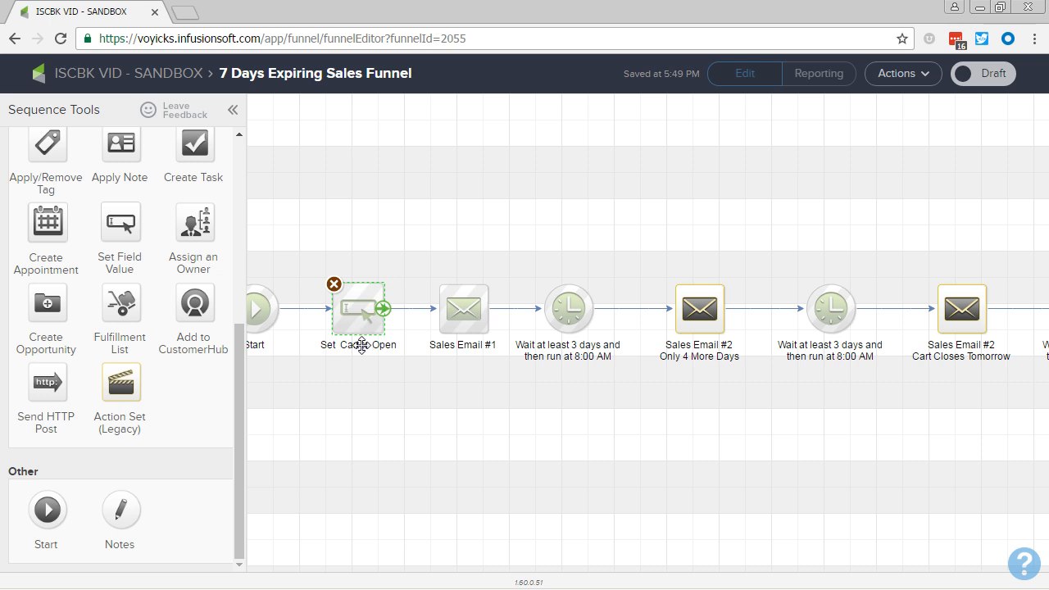
{"action": "left_click", "coordinate": [360, 384]}
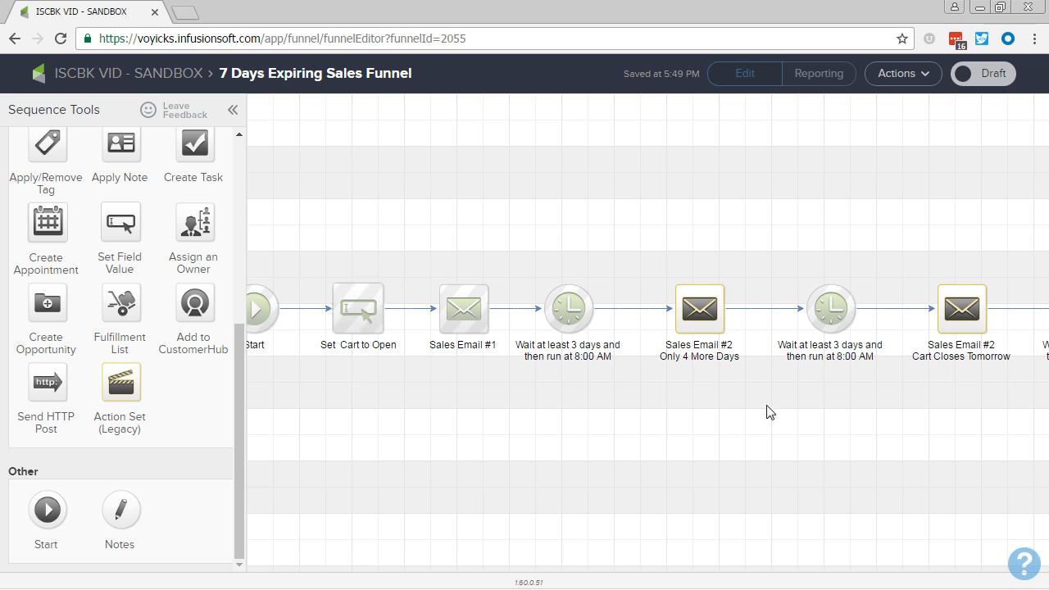
{"action": "left_click_drag", "start_coordinate": [983, 428], "coordinate": [778, 428]}
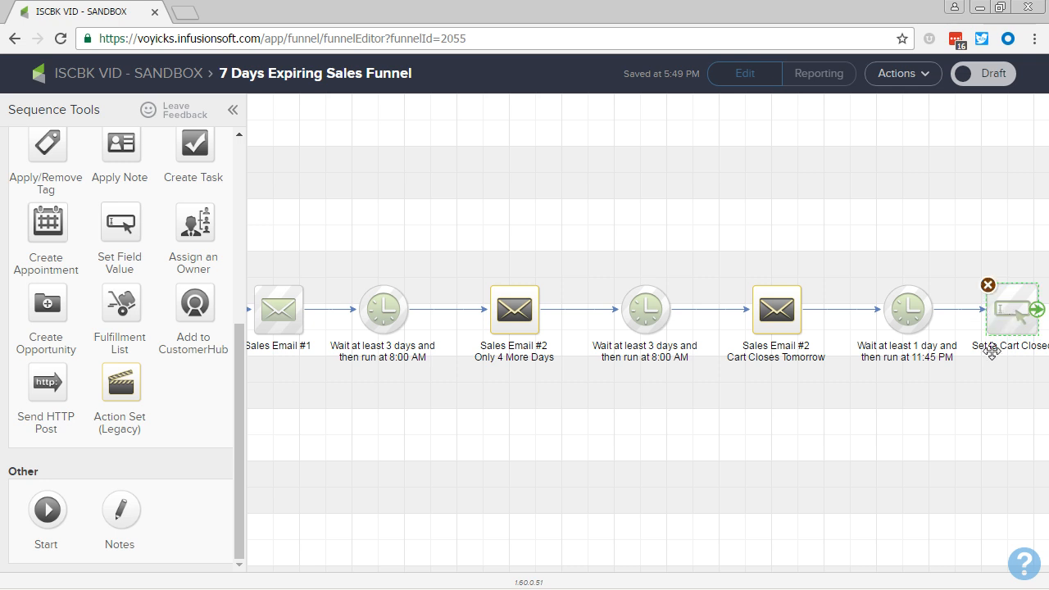
{"action": "left_click_drag", "start_coordinate": [959, 399], "coordinate": [852, 437]}
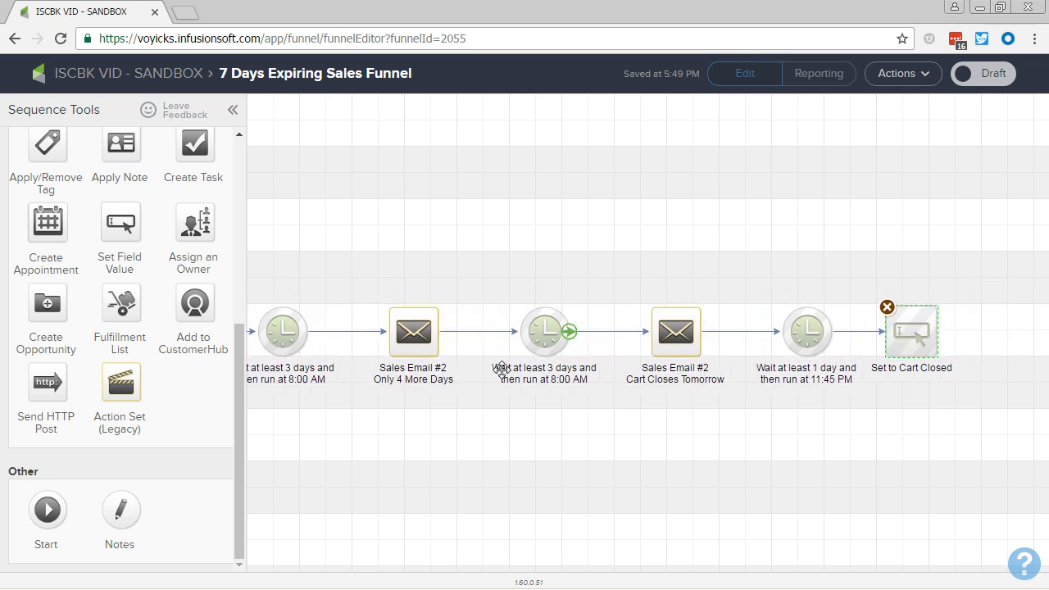
{"action": "left_click", "coordinate": [415, 340]}
{"action": "left_click", "coordinate": [606, 316]}
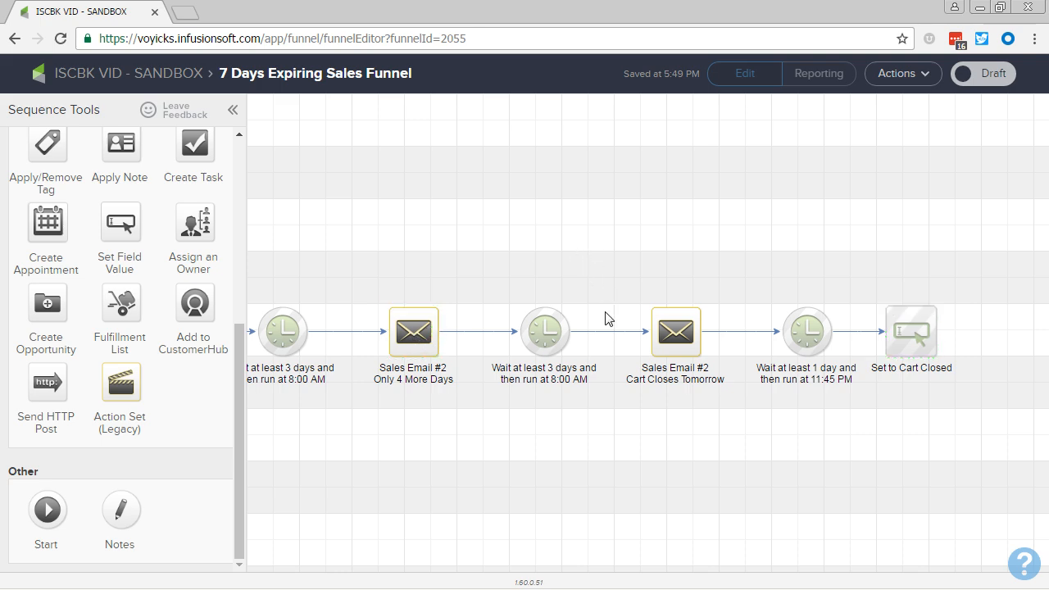
{"action": "left_click", "coordinate": [918, 328]}
{"action": "left_click", "coordinate": [710, 470]}
- Return to the campaign canvas, add a new sequence and name it Set Cart URL to Closed
{"action": "left_click", "coordinate": [119, 76]}
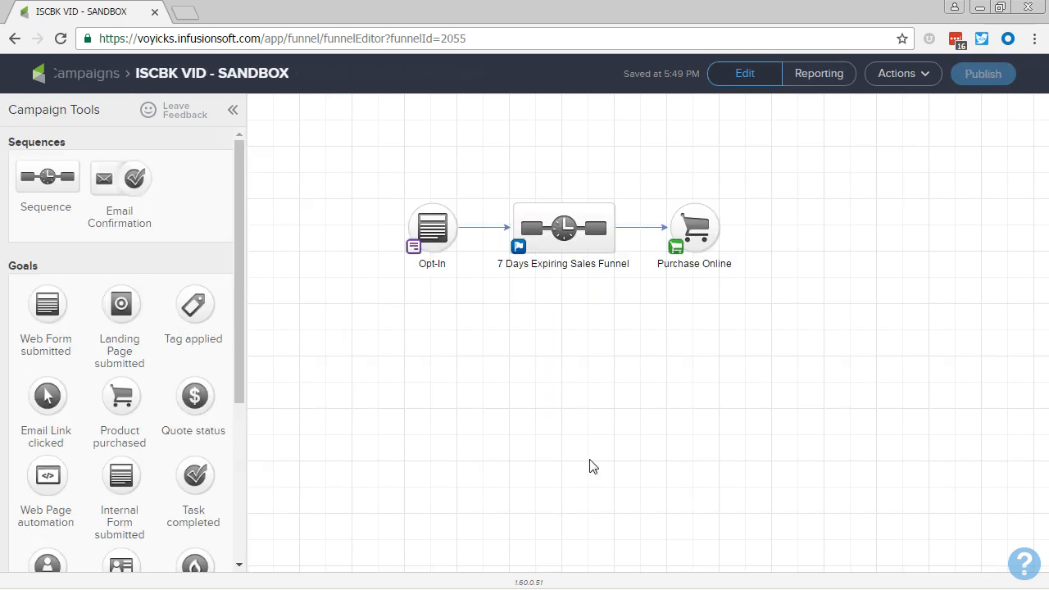
{"action": "left_click_drag", "start_coordinate": [33, 182], "coordinate": [793, 219]}
{"action": "left_click", "coordinate": [808, 259]}
{"action": "type", "text": "Set"}
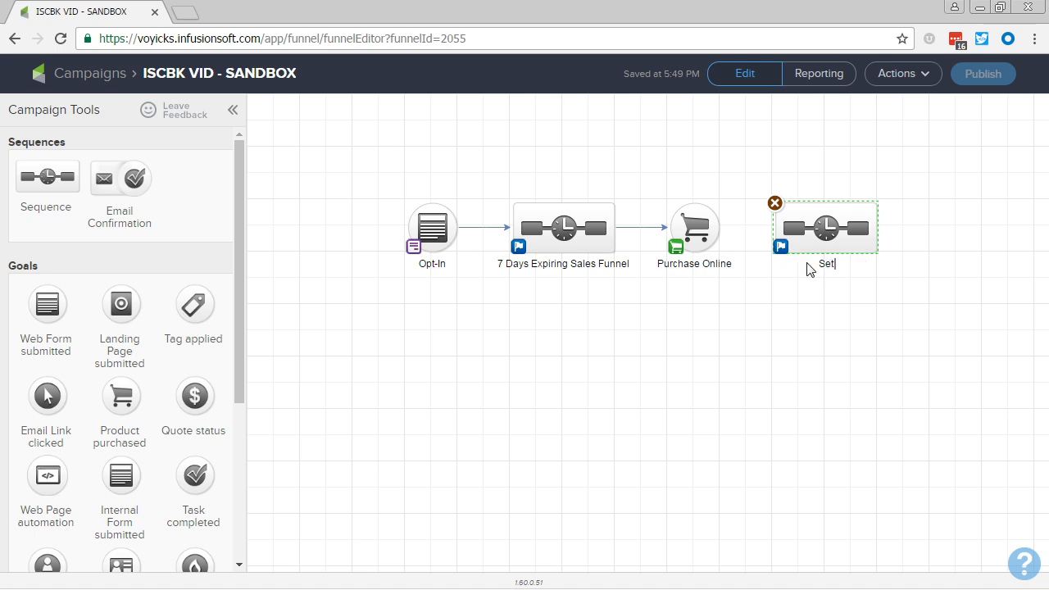
{"action": "type", "text": " Cart URL back"}
{"action": "key", "text": "BackSpace"}
{"action": "key", "text": "BackSpace"}
{"action": "key", "text": "BackSpace"}
{"action": "key", "text": "BackSpace"}
{"action": "key", "text": "BackSpace"}
{"action": "type", "text": "to Closed"}
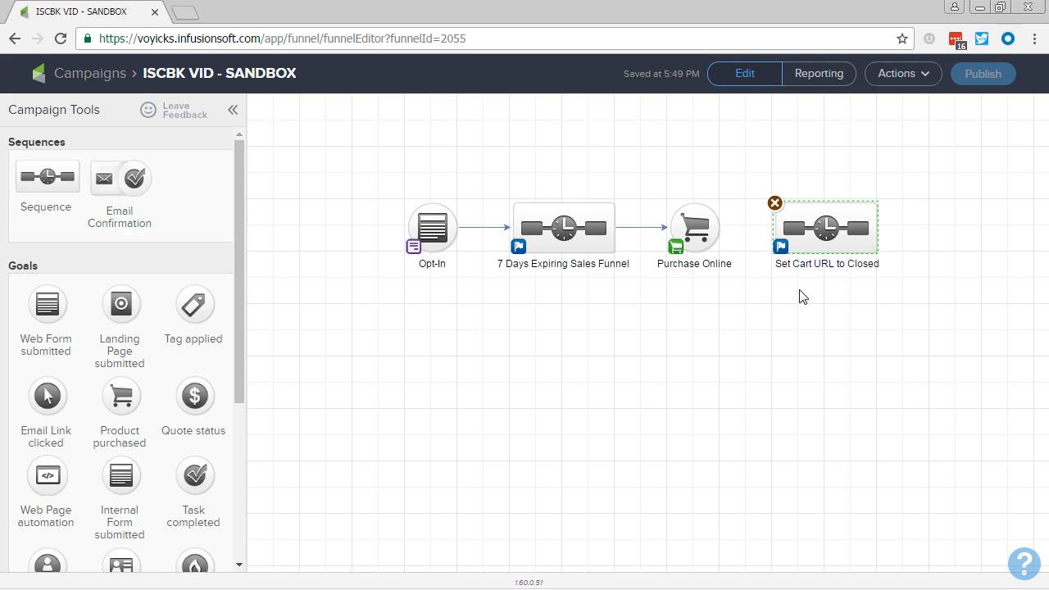
- Connect the Purchase Online goal to the Set Cart URL to Closed sequence
{"action": "left_click", "coordinate": [799, 295]}
{"action": "left_click_drag", "start_coordinate": [720, 227], "coordinate": [823, 231]}
{"action": "left_click", "coordinate": [803, 296]}
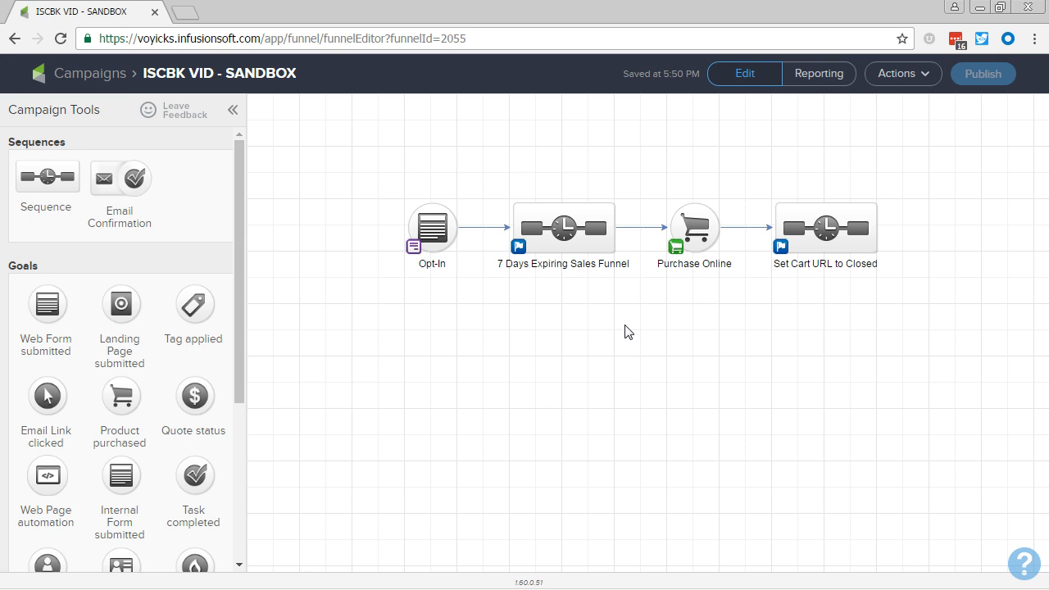
{"action": "key", "text": "alt+Tab"}
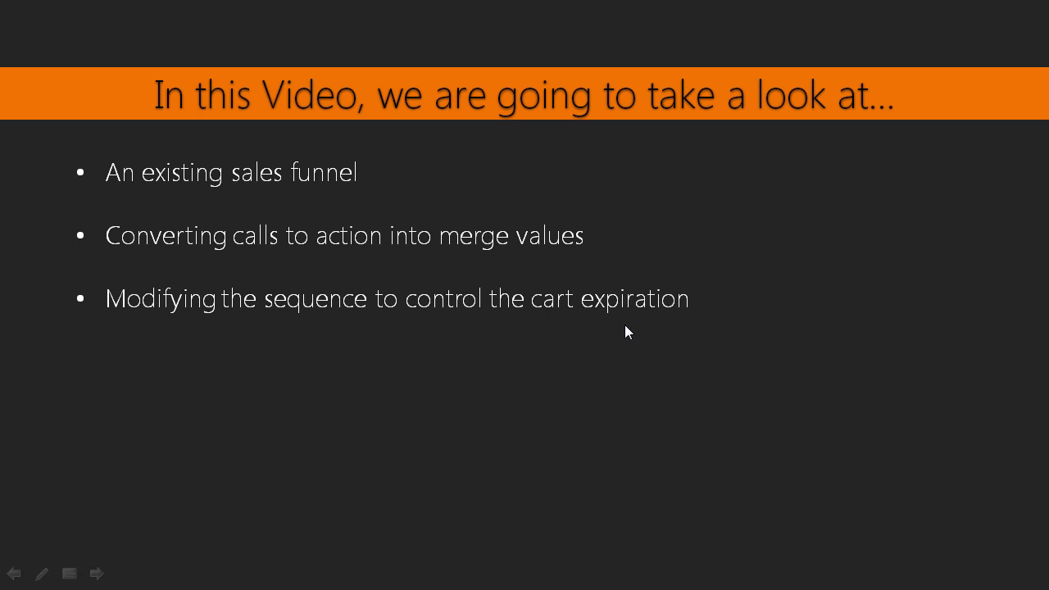
{"action": "left_click", "coordinate": [625, 324]}
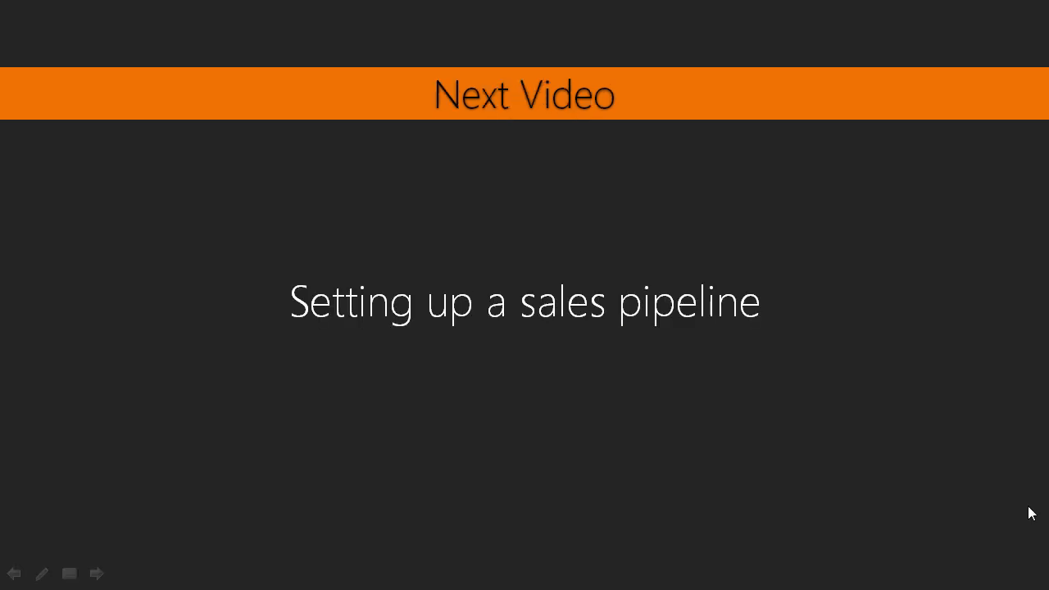